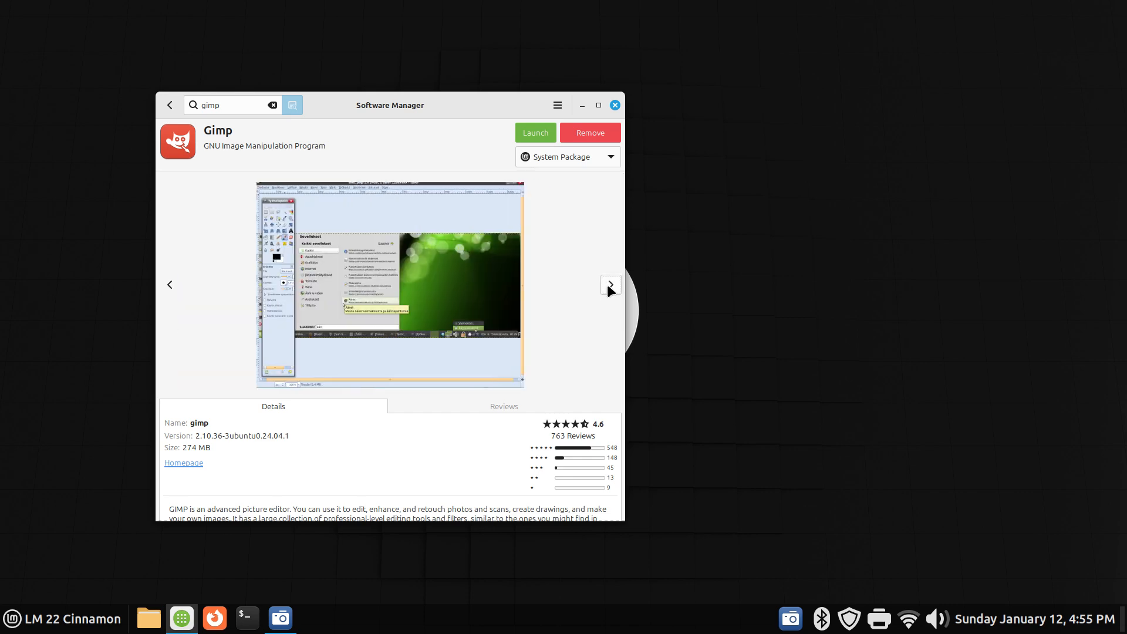
Step: View Gimp's enlarged screenshot, close it, and switch the package source to Flatpak (Flathub) to check its version number
click(392, 284)
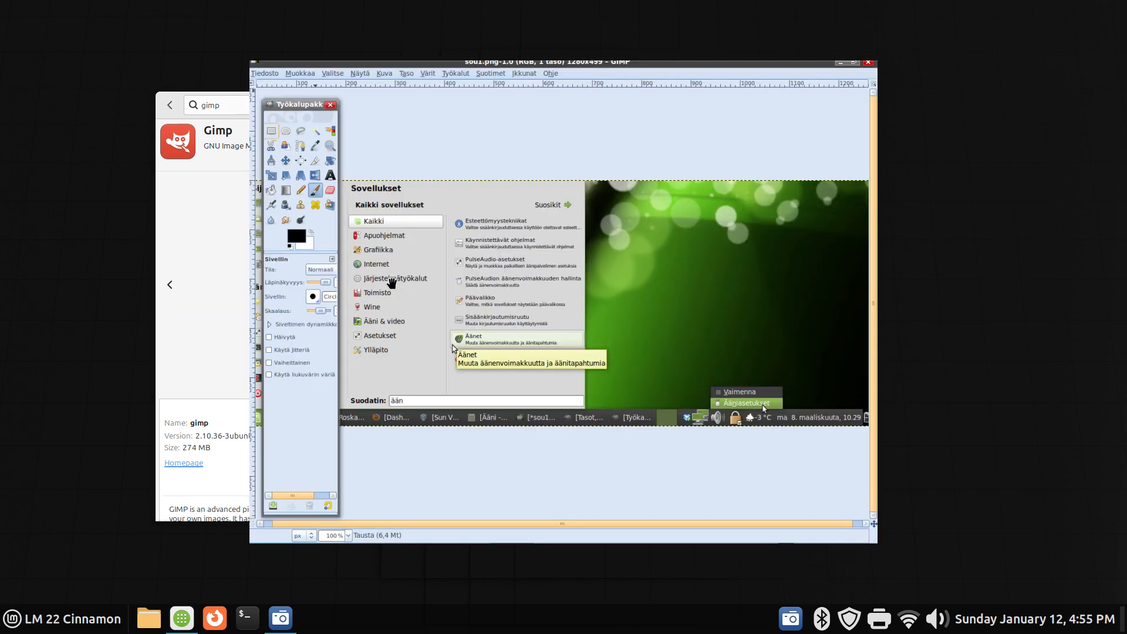
click(196, 202)
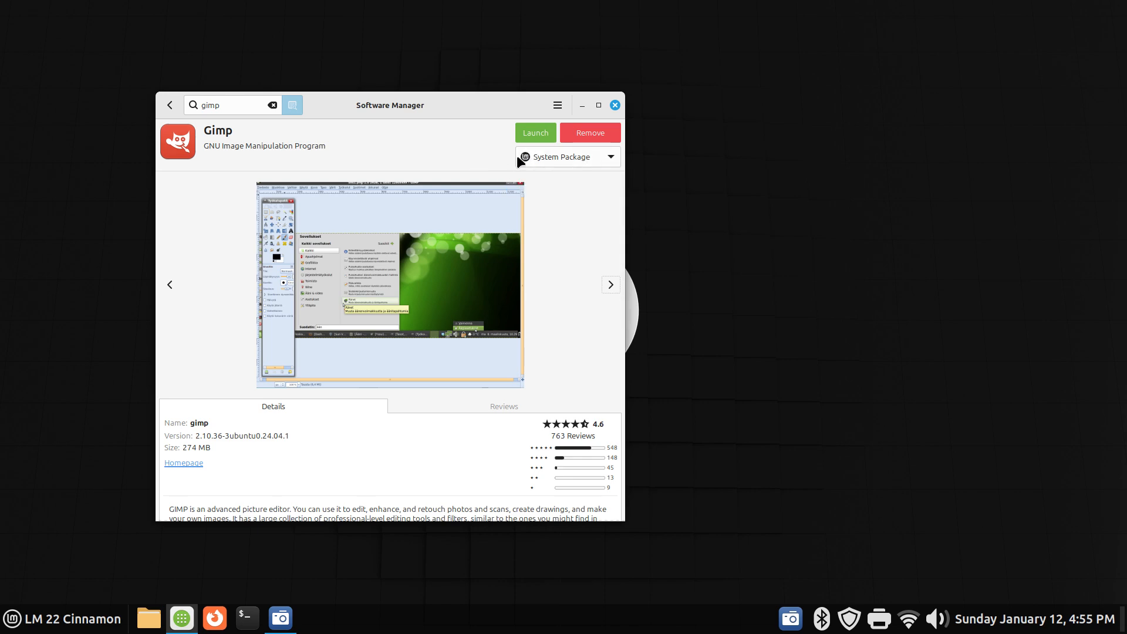
click(559, 150)
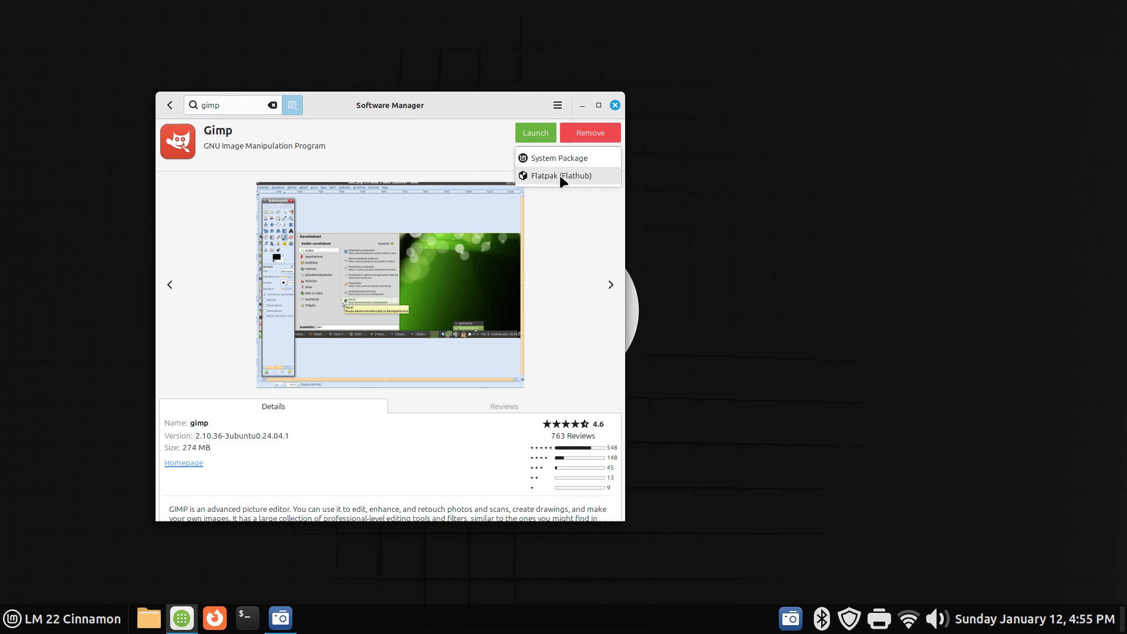
click(559, 176)
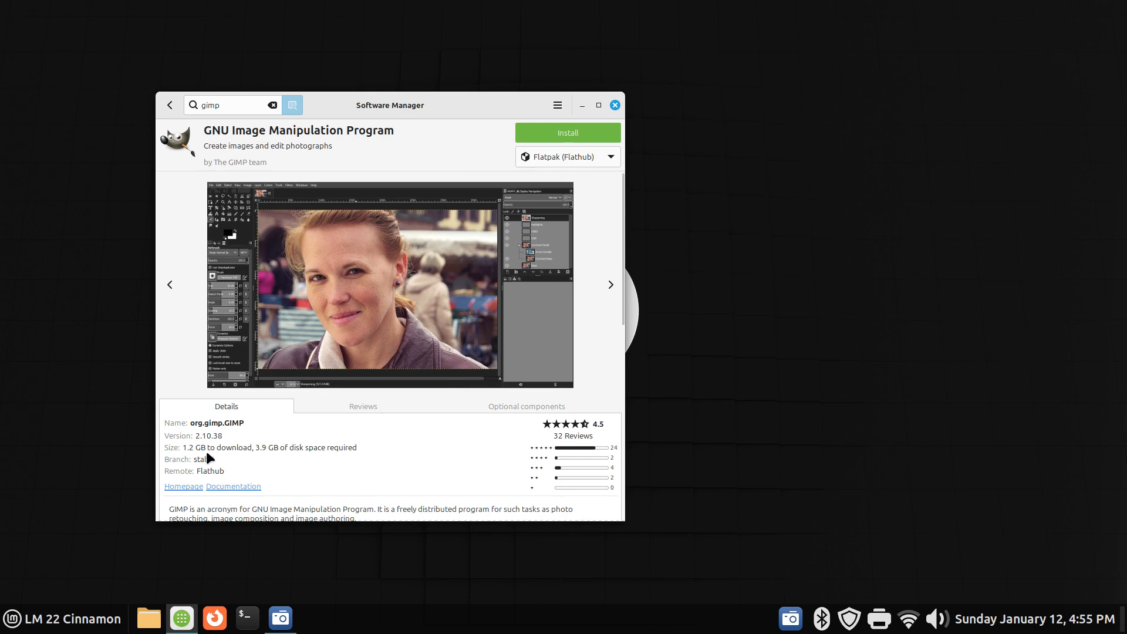
drag(194, 436, 314, 429)
Step: Switch the Gimp listing to System Package and examine its version number
click(572, 155)
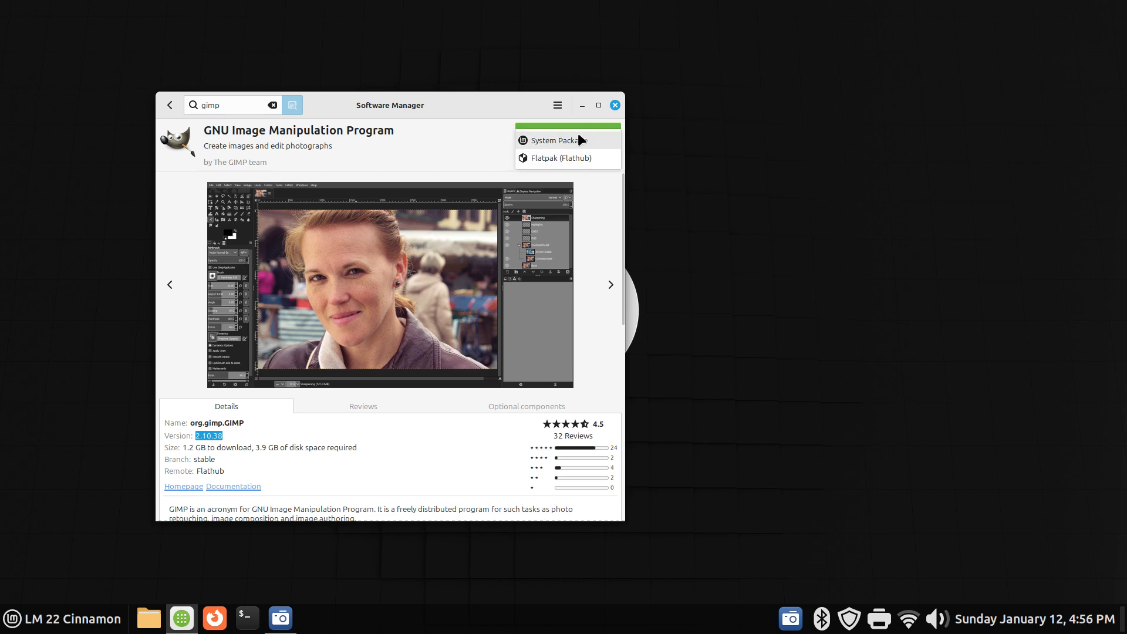
click(578, 134)
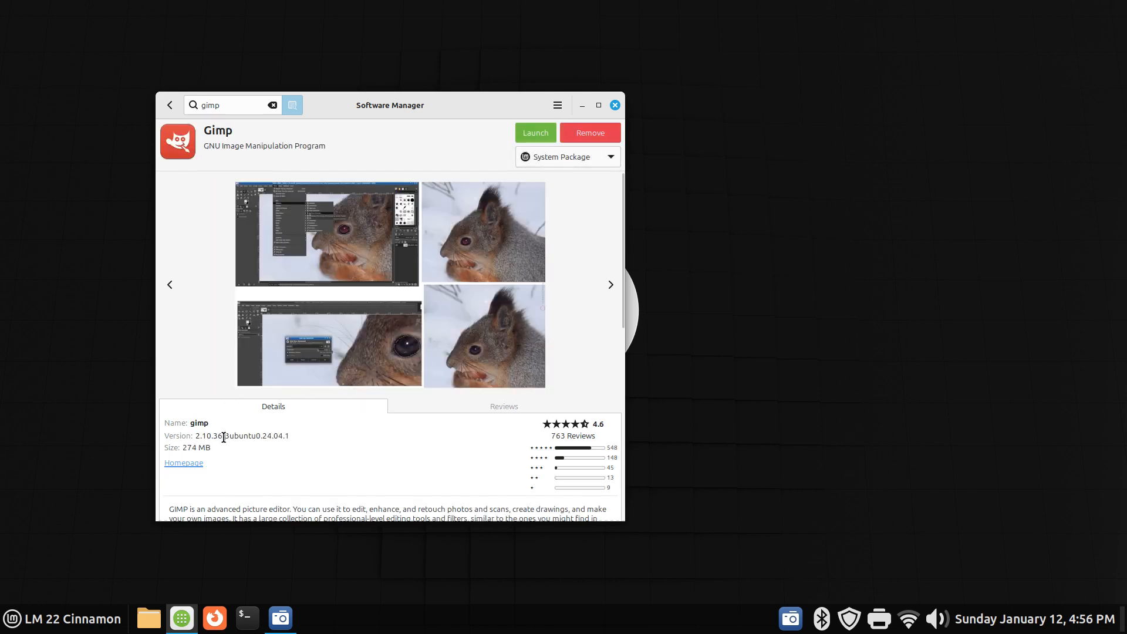
drag(224, 438, 195, 438)
Step: Look at the Flatpak (Flathub) listing again for comparison and return to the System Package listing
click(595, 159)
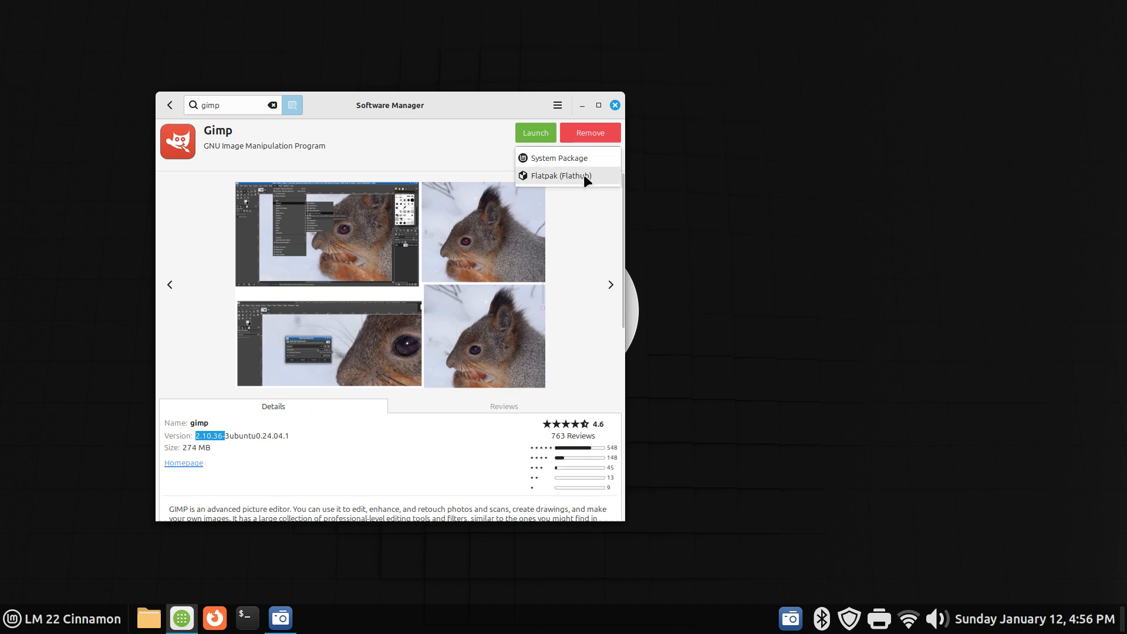
click(584, 175)
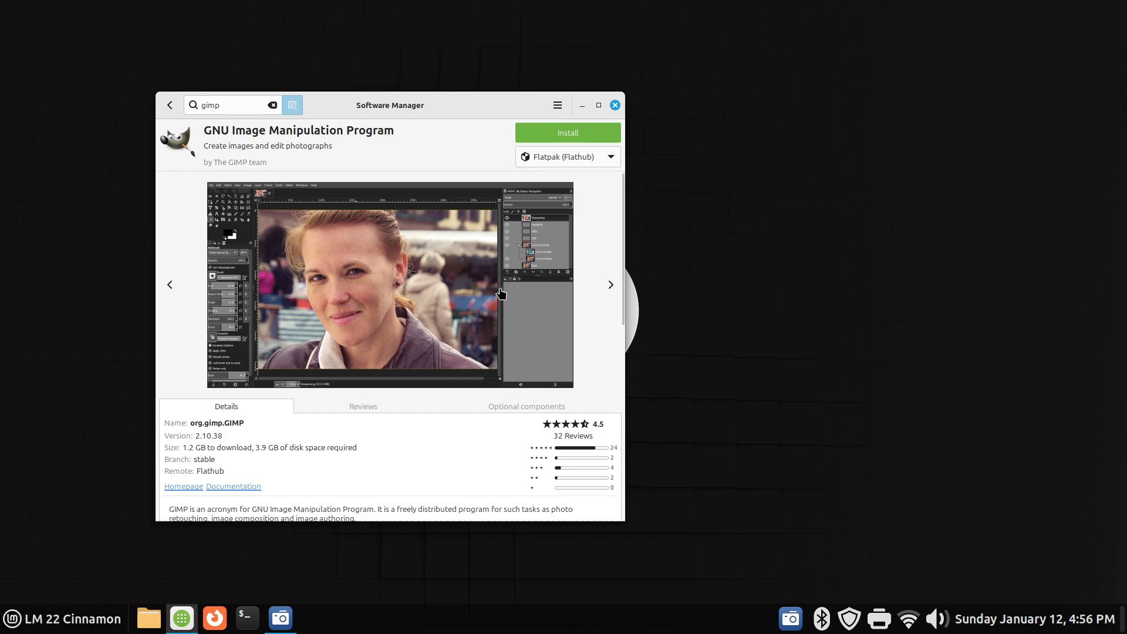
click(576, 156)
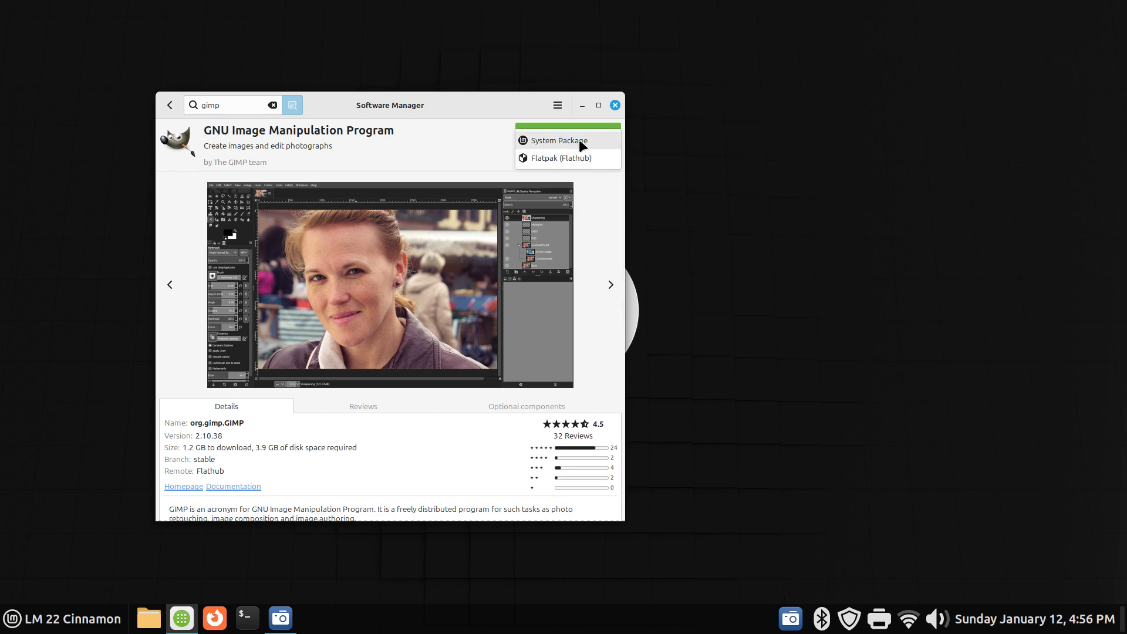
click(579, 139)
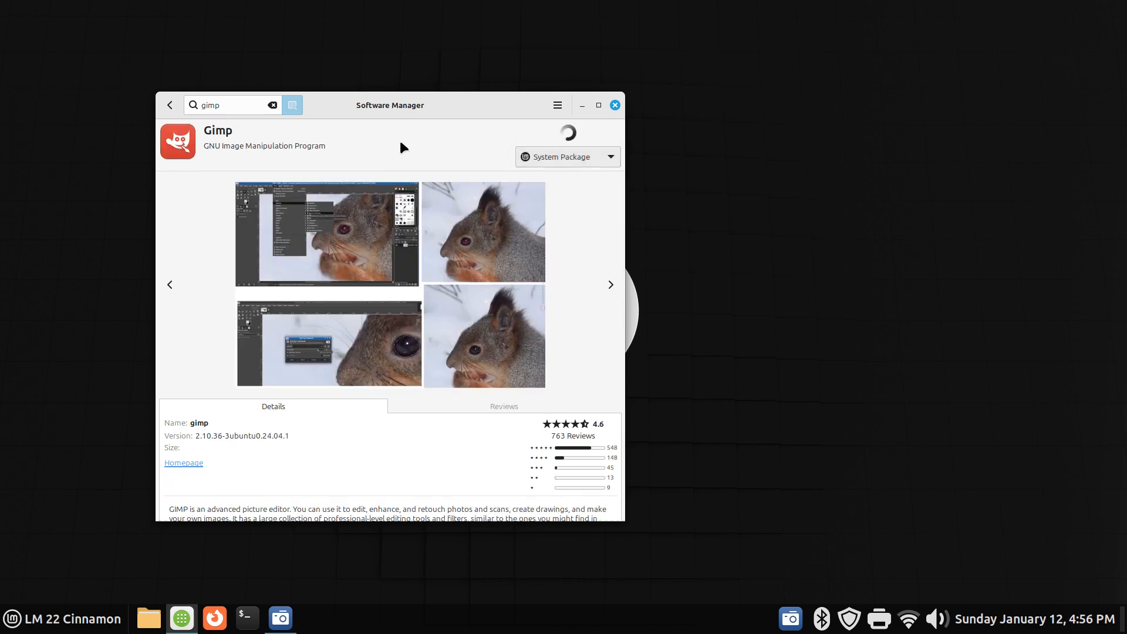
Step: Open the Gimp-gmic plugin's page from the gimp search results, view its picture enlarged, and close Software Manager
click(169, 105)
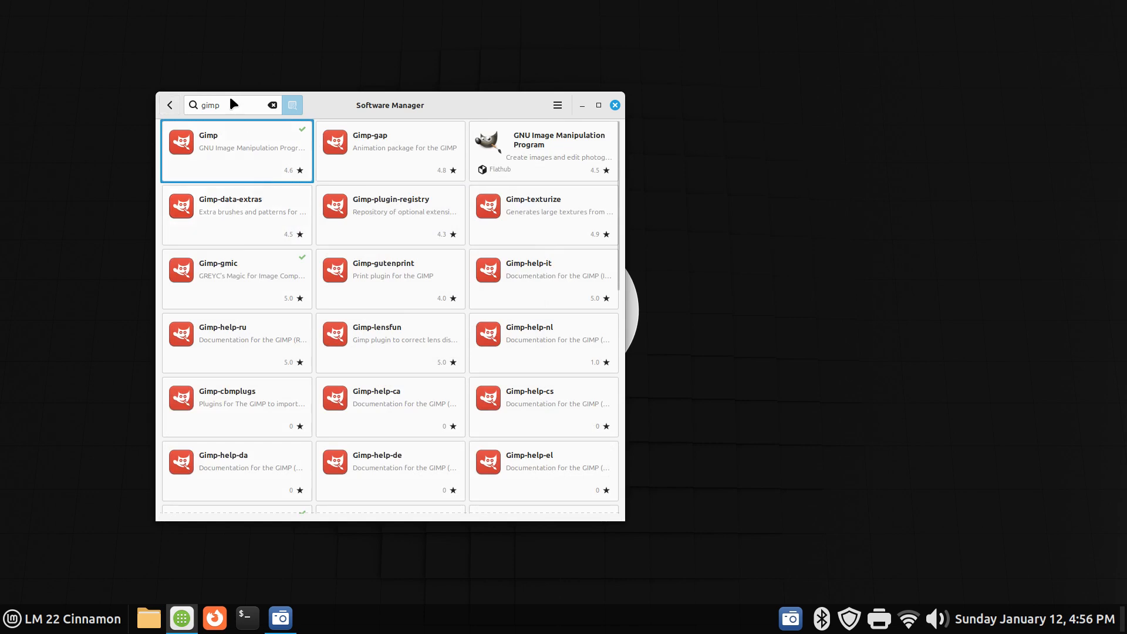
drag(226, 105, 200, 105)
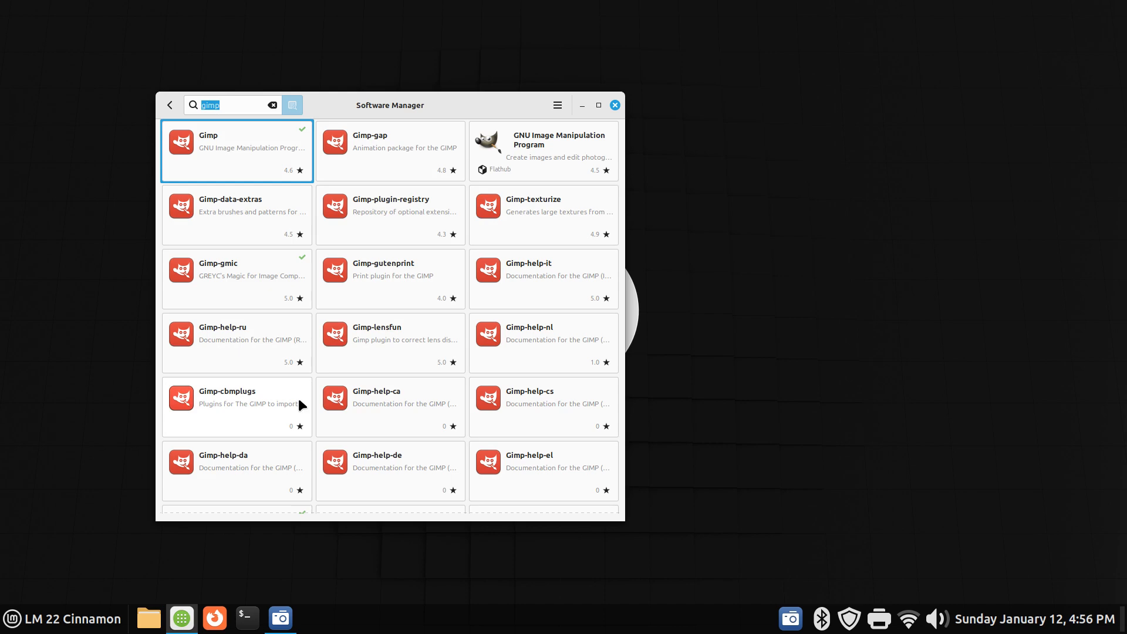
click(232, 281)
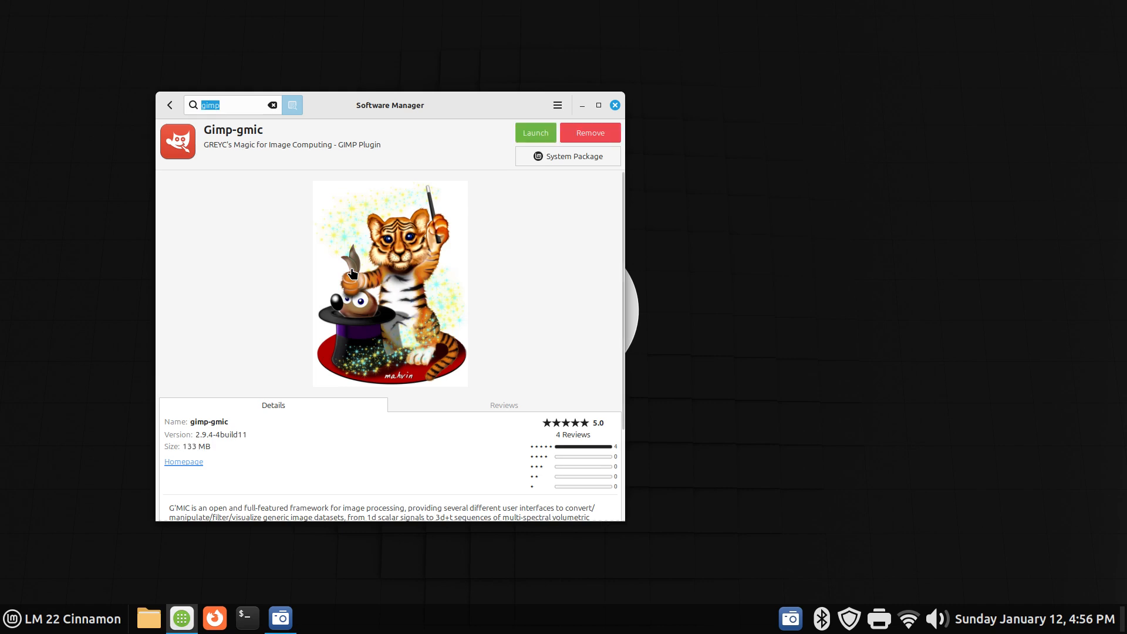
click(433, 271)
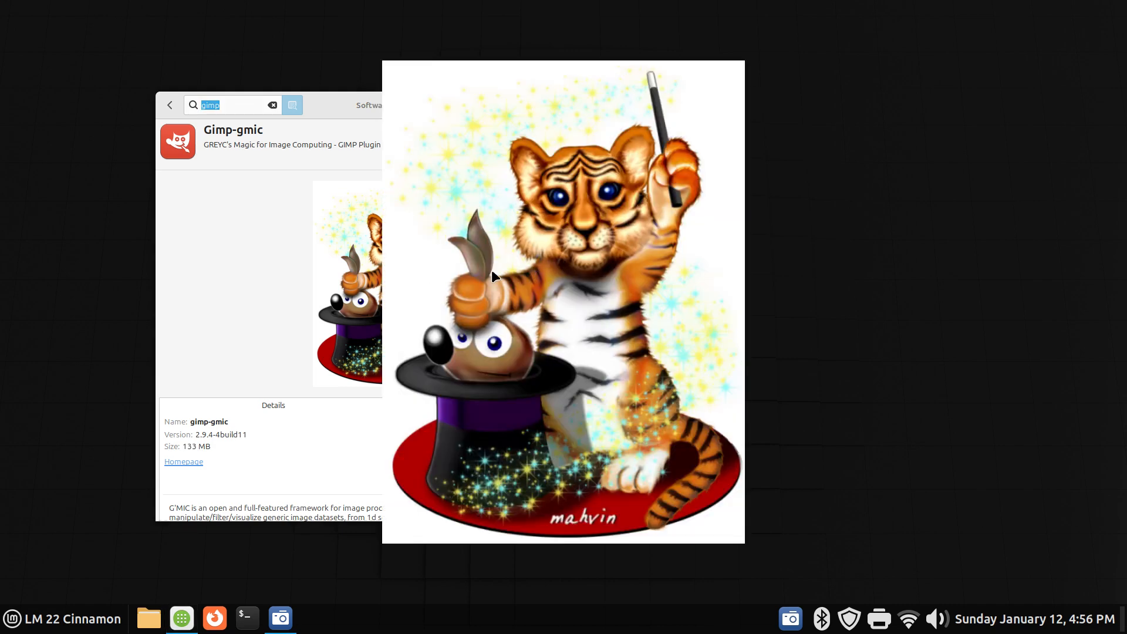
click(252, 249)
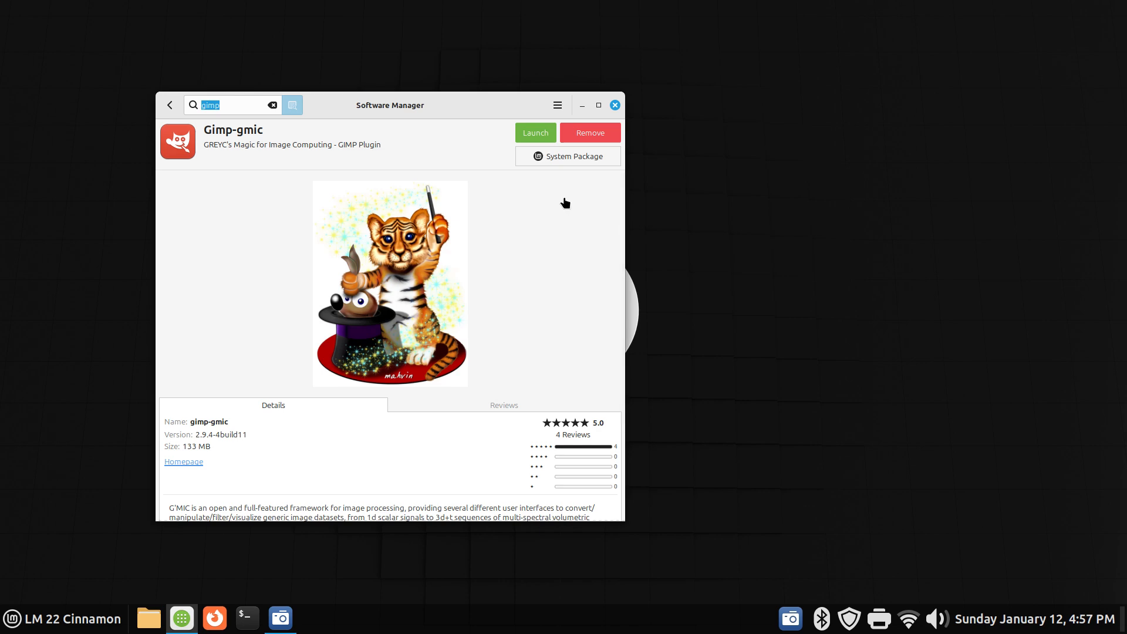
click(615, 105)
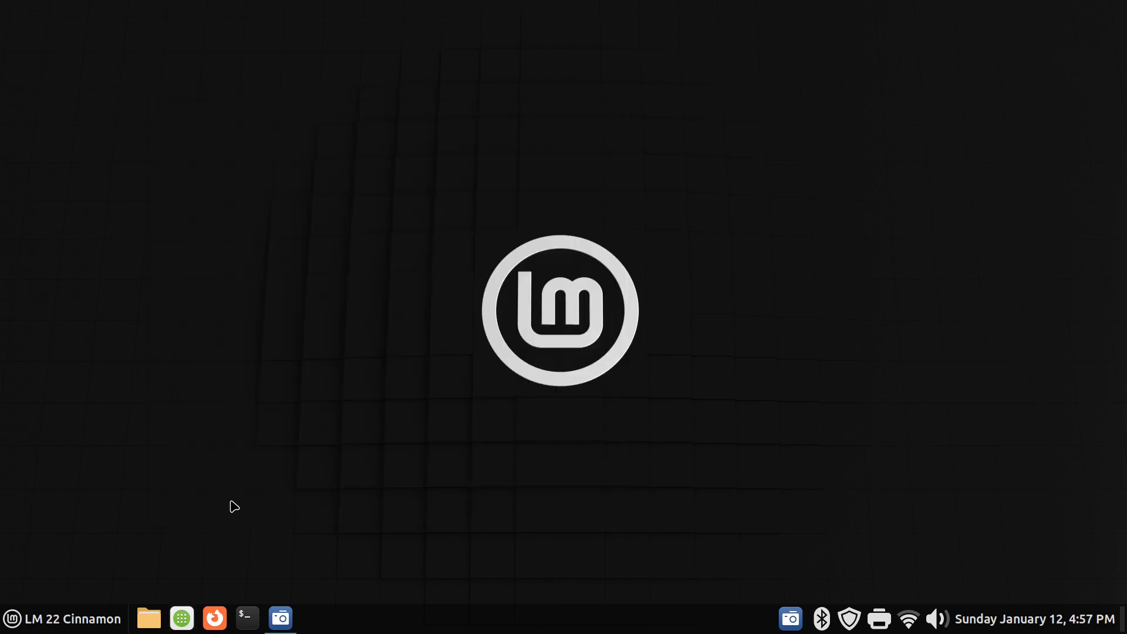
Step: Launch GNU Image Manipulation Program and open the recently used image 12.jpg from the Pictures folder
click(91, 619)
mouse_move(133, 252)
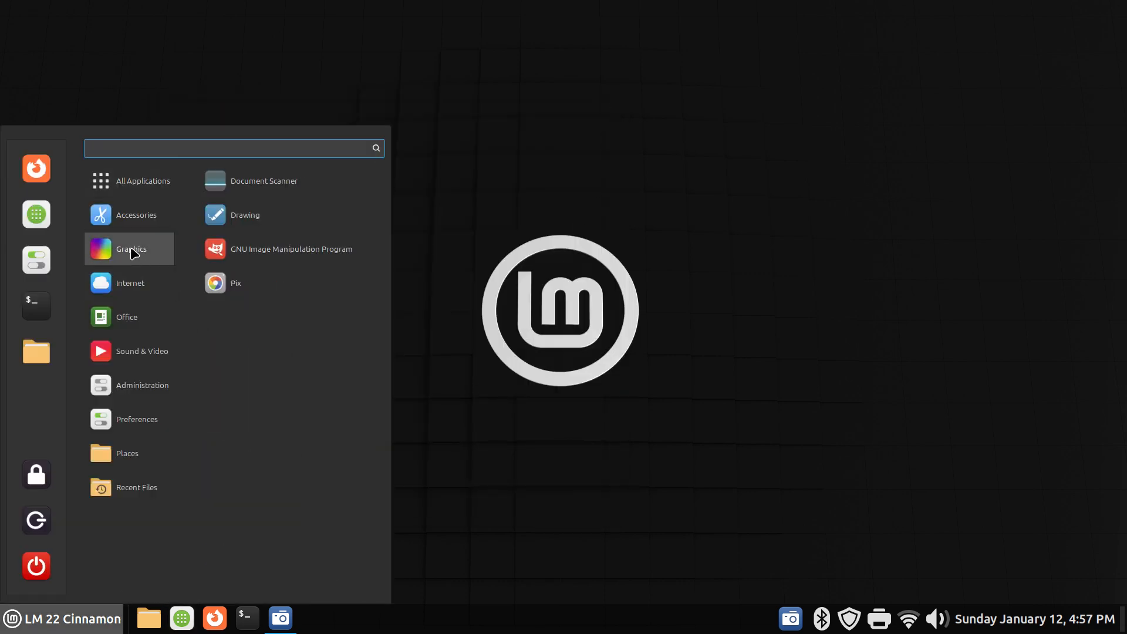
click(247, 250)
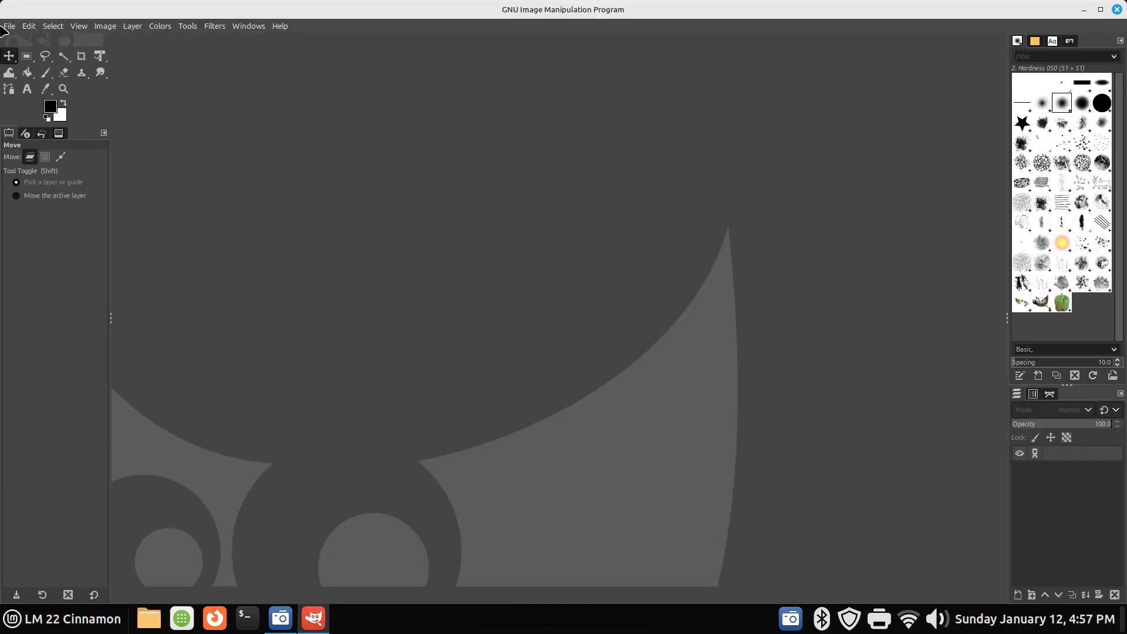
click(10, 26)
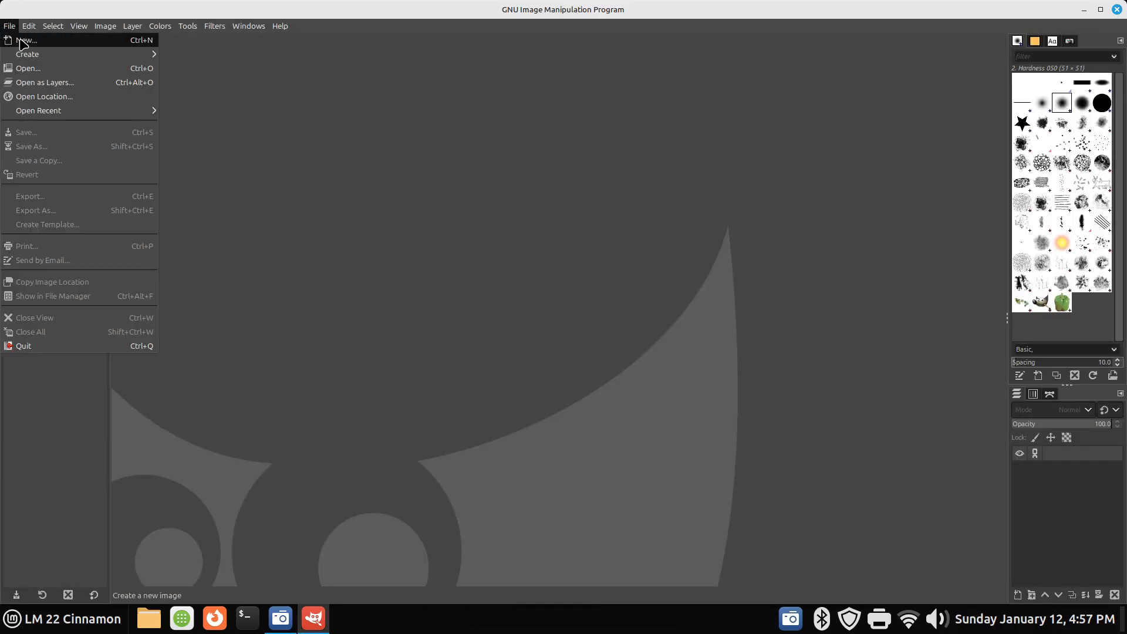
mouse_move(60, 113)
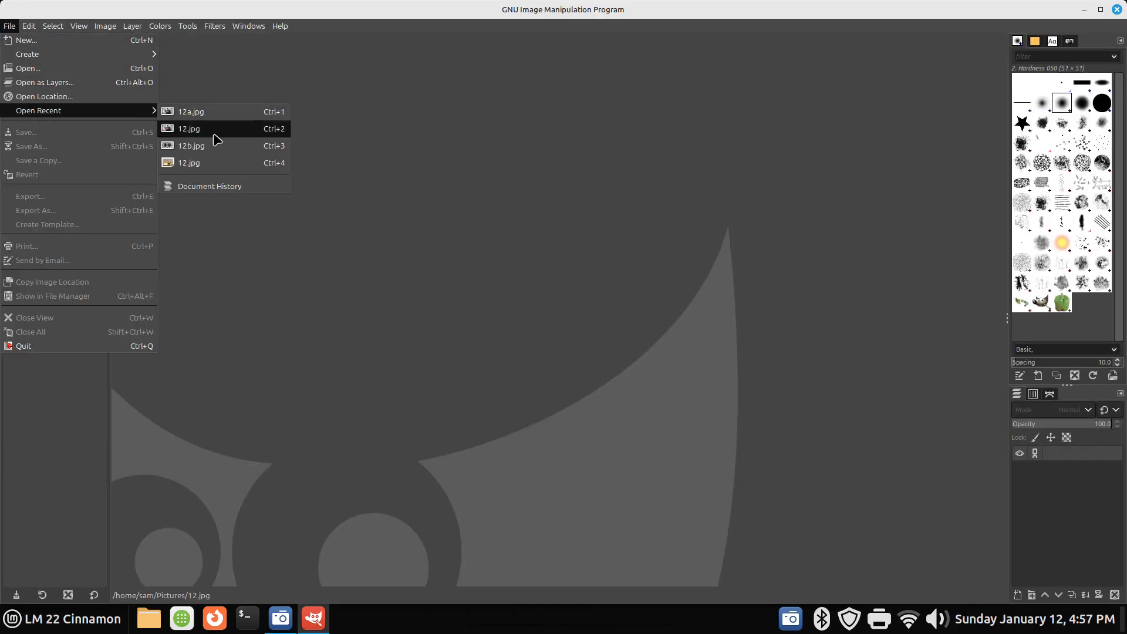
mouse_move(217, 139)
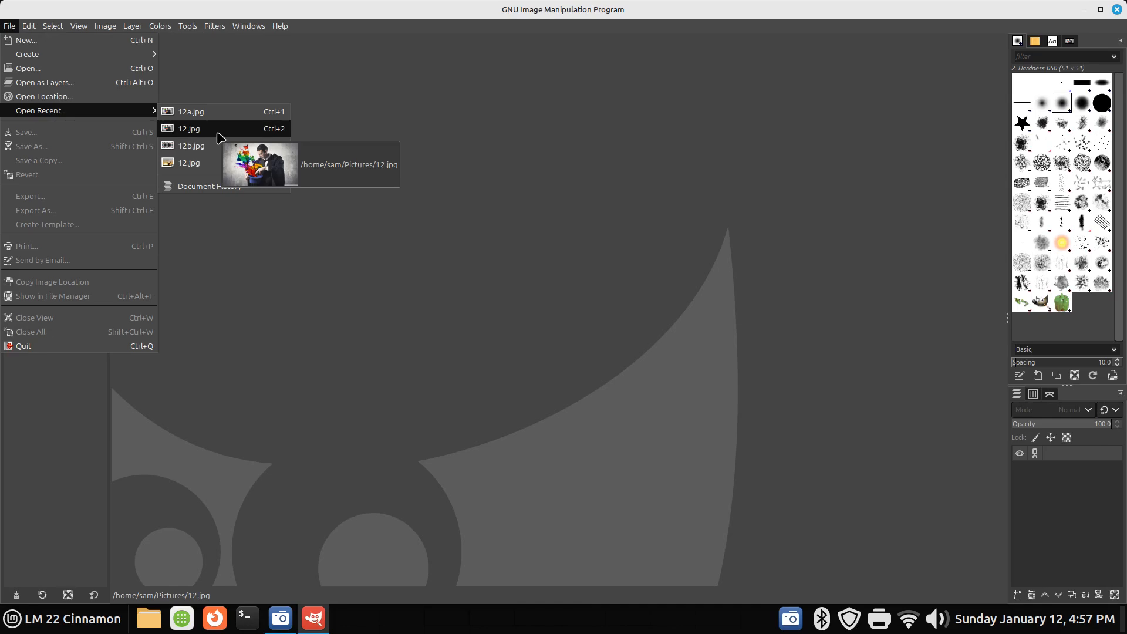
click(215, 134)
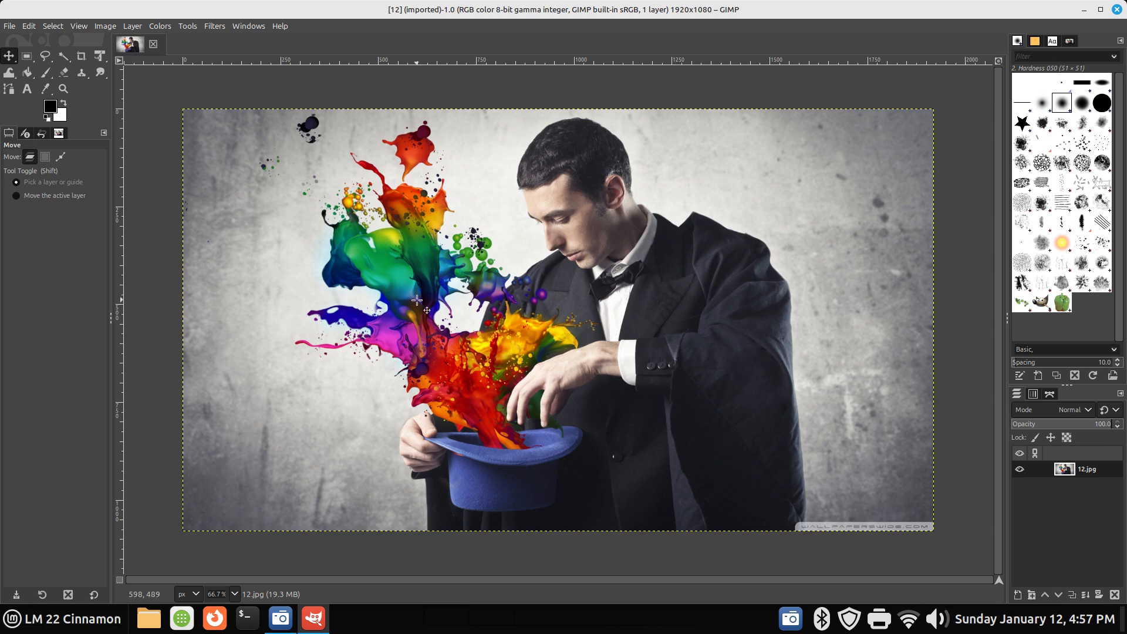
key(ctrl)
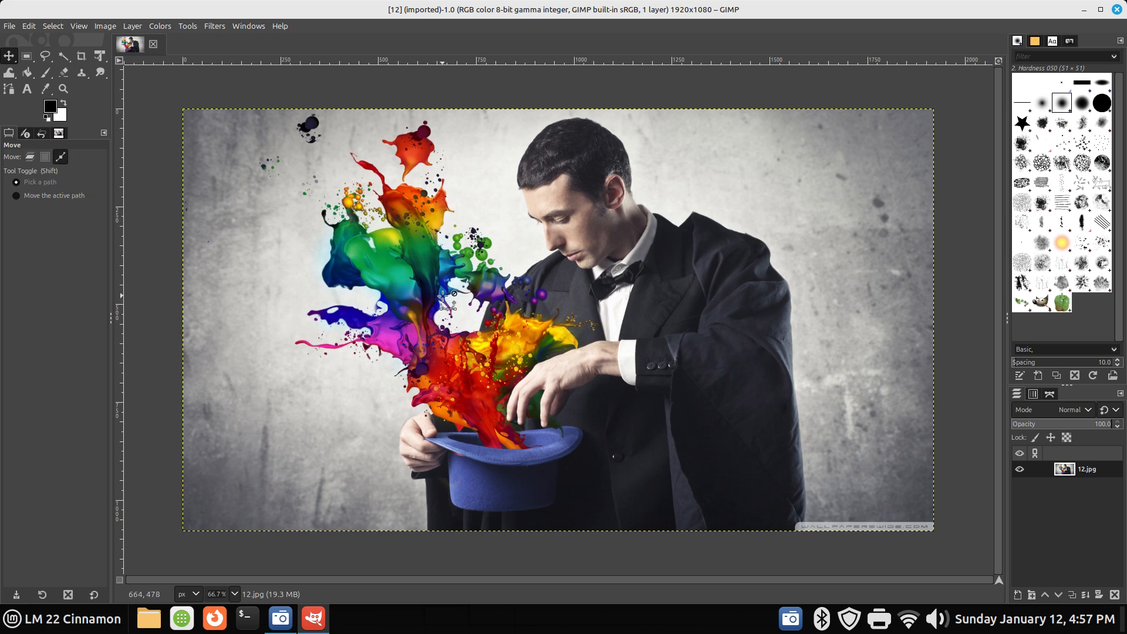
scroll(477, 304, up, 3)
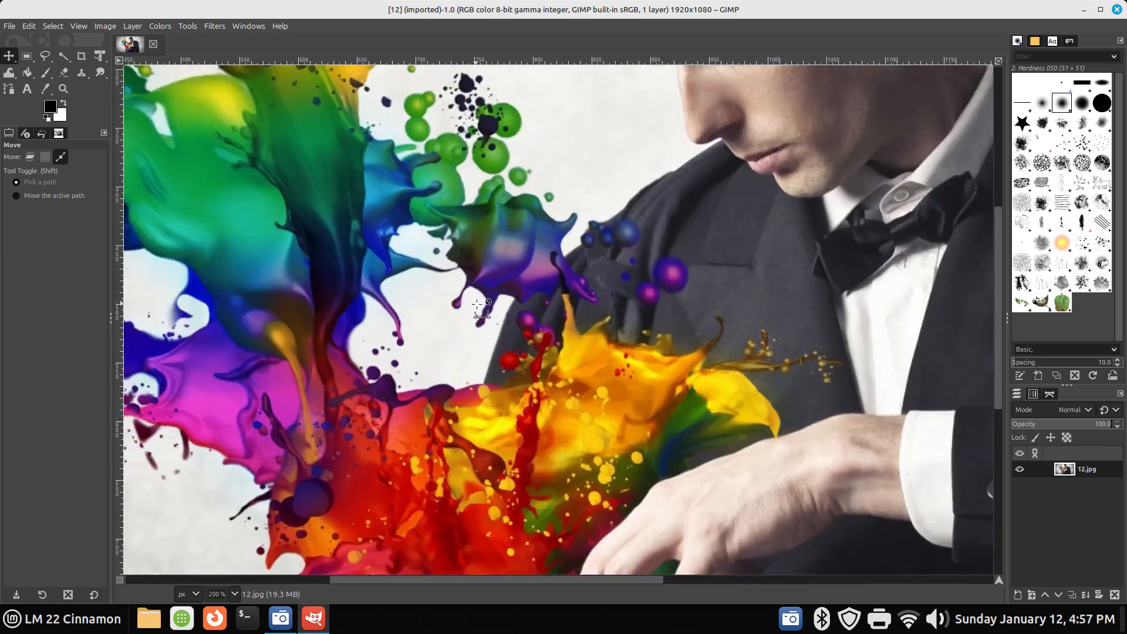
scroll(477, 305, down, 3)
scroll(476, 305, up, 1)
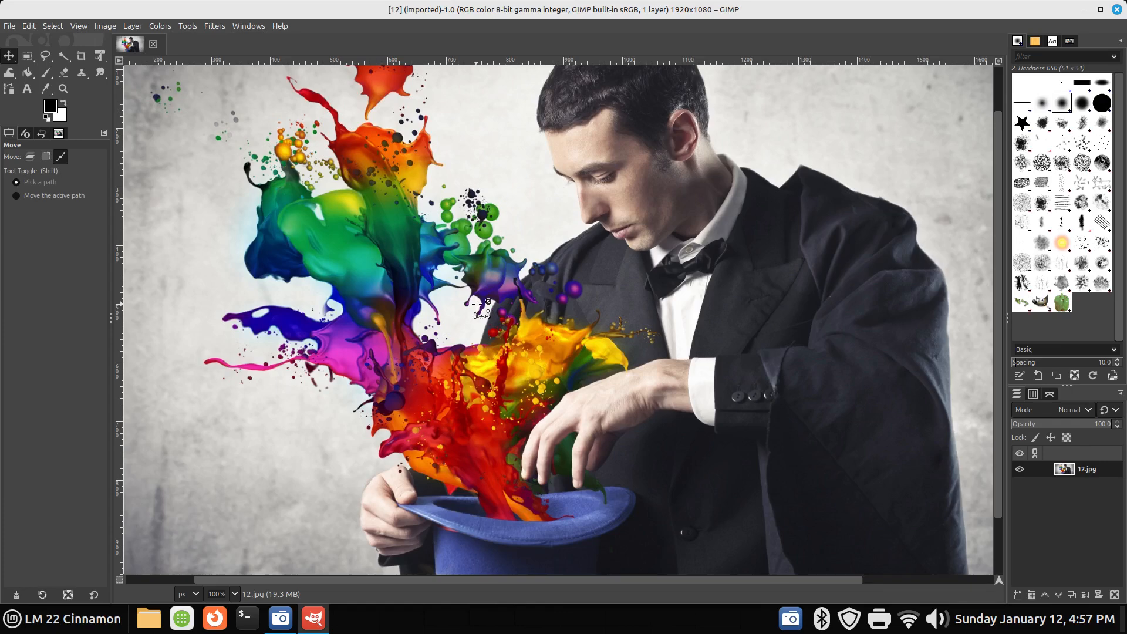
scroll(477, 304, down, 1)
scroll(480, 307, up, 1)
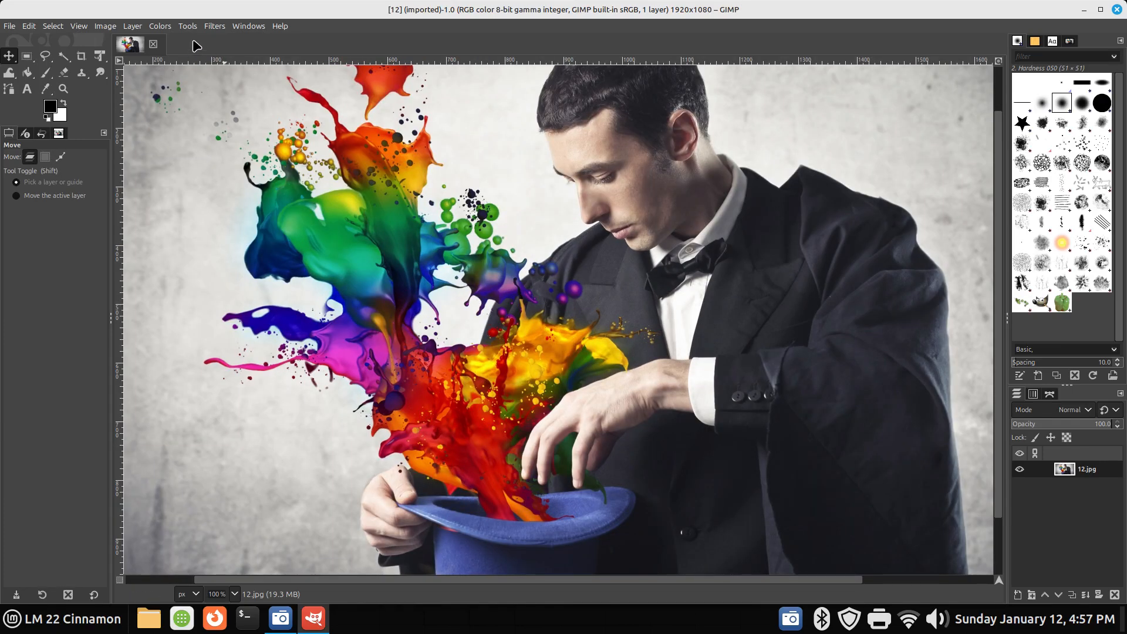
Step: Open the G'MIC-Qt plugin and apply the Array [Faded] filter from Arrays & Tiles to the image with its default settings
click(214, 27)
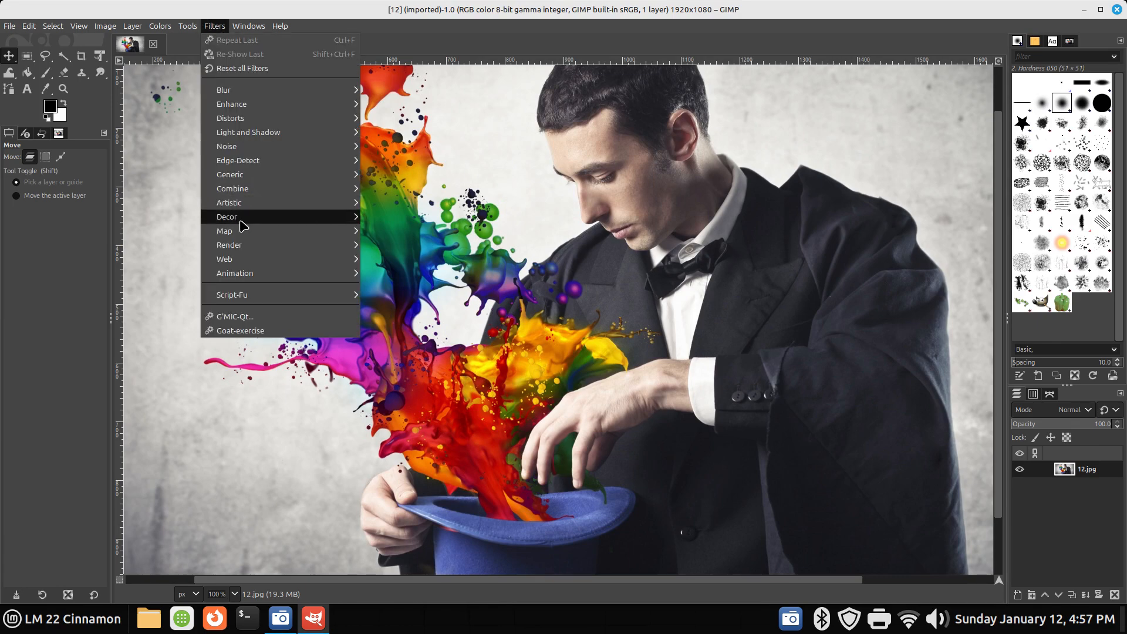
click(247, 324)
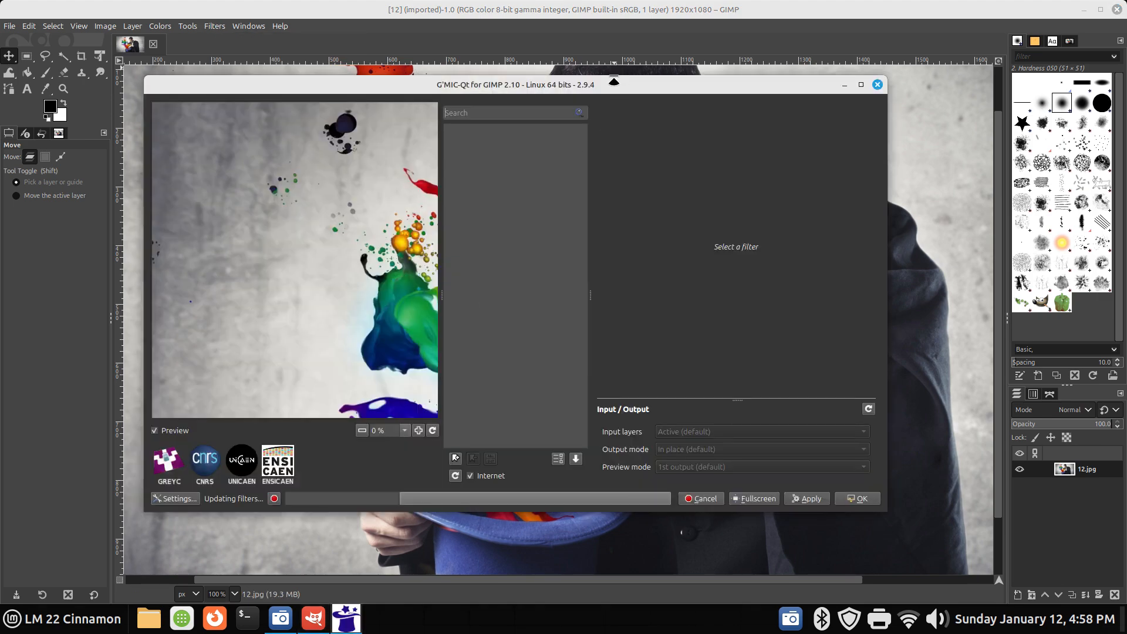
drag(614, 82, 583, 80)
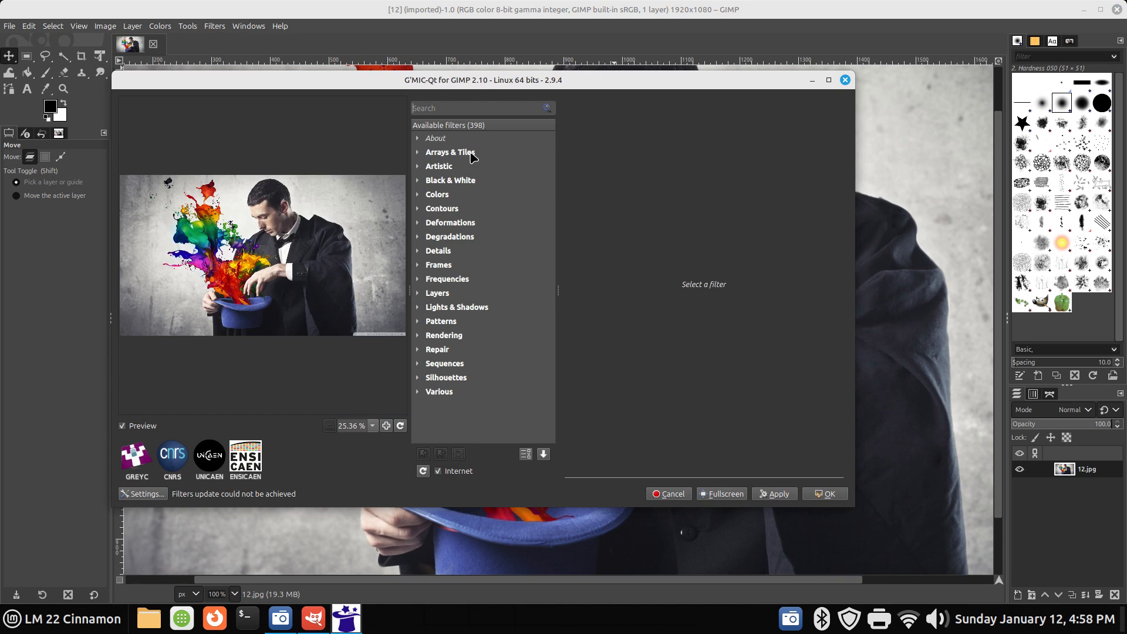
click(418, 153)
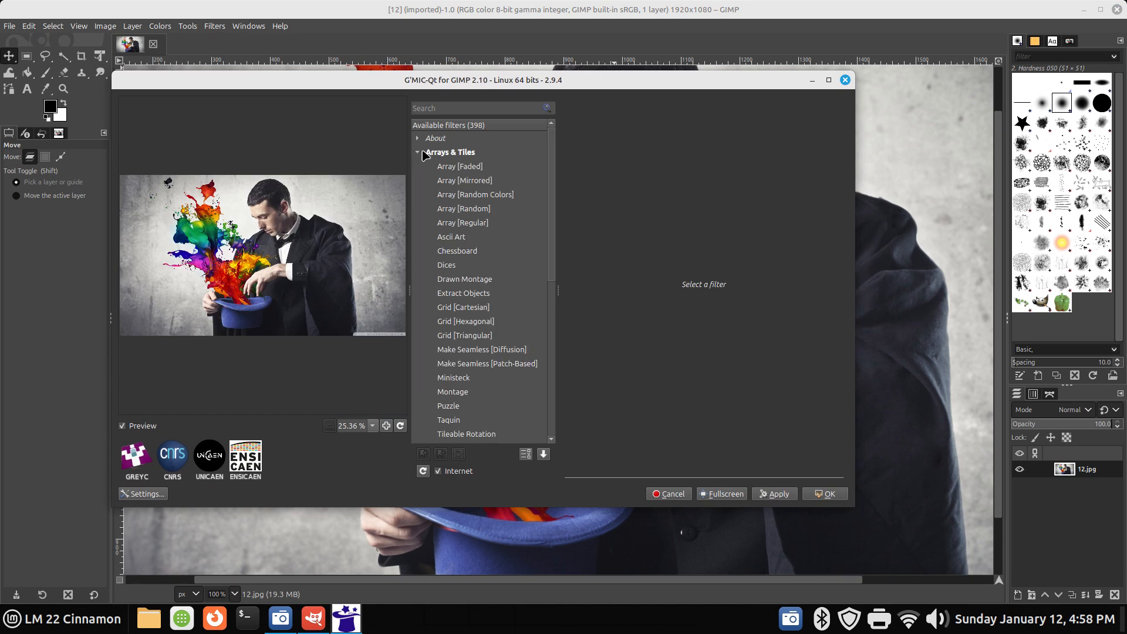
click(457, 168)
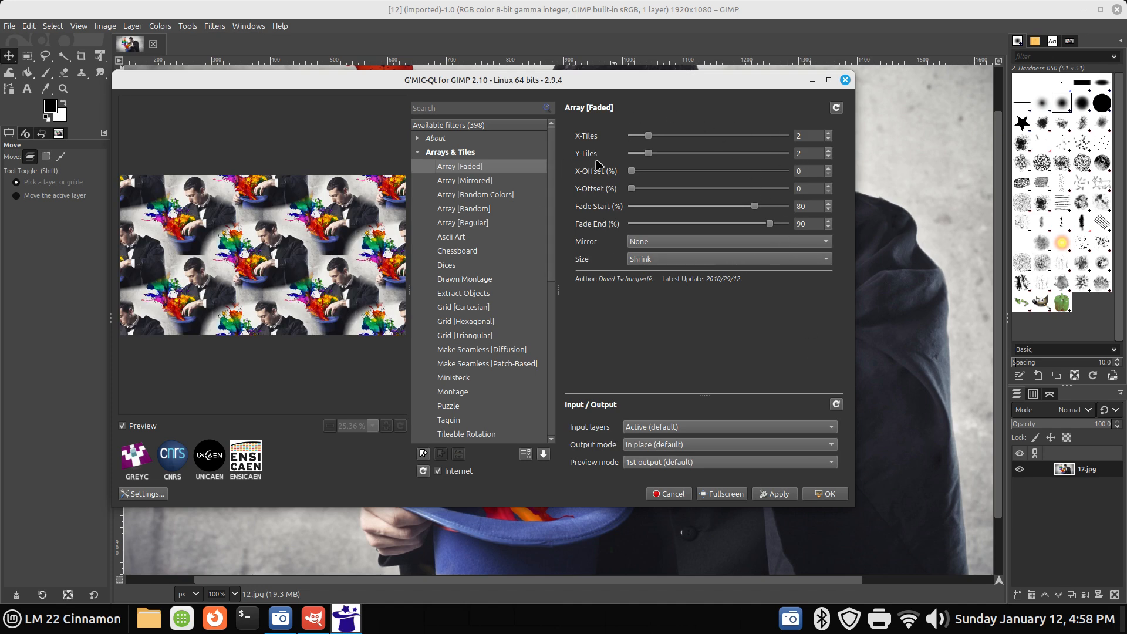
click(782, 495)
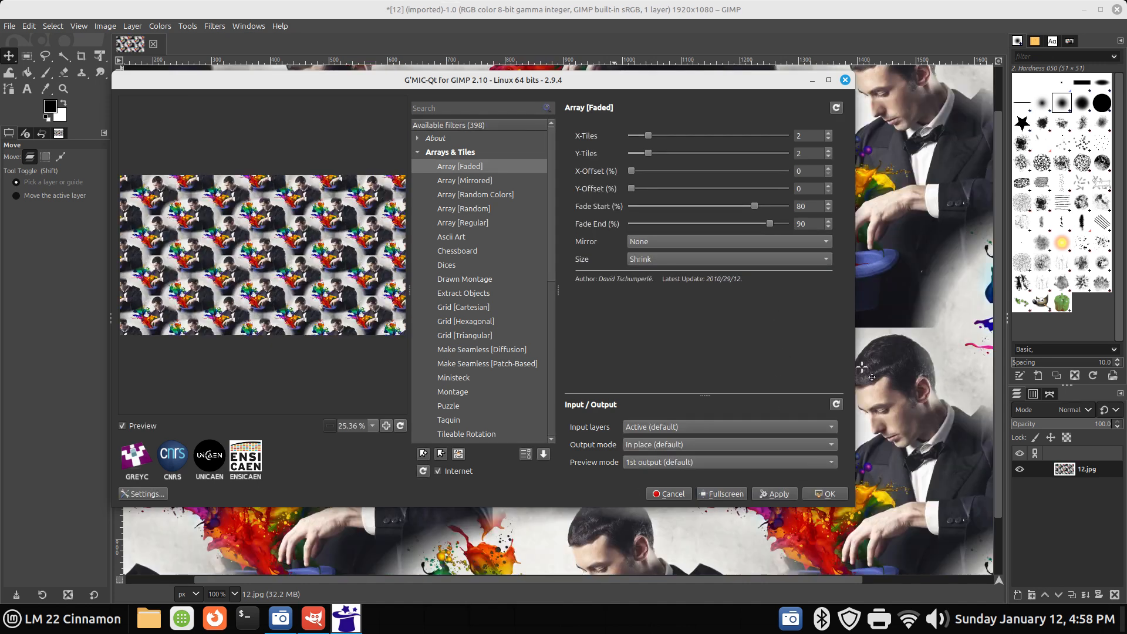
Step: Close the G'MIC-Qt window and undo the Array [Faded] filter on the image
click(845, 80)
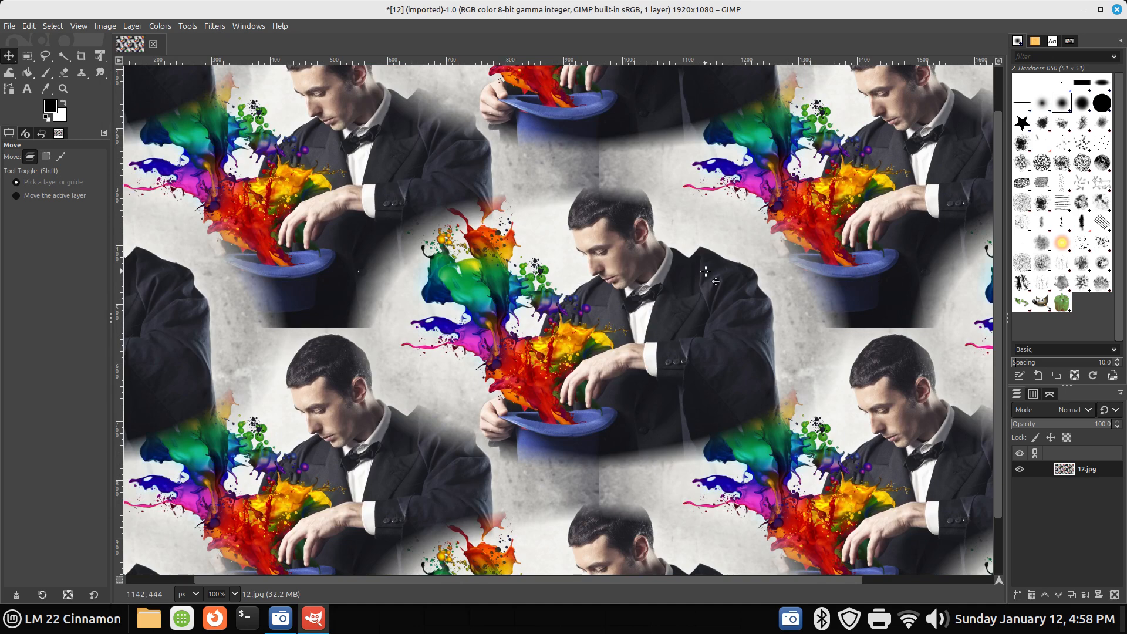
key(ctrl)
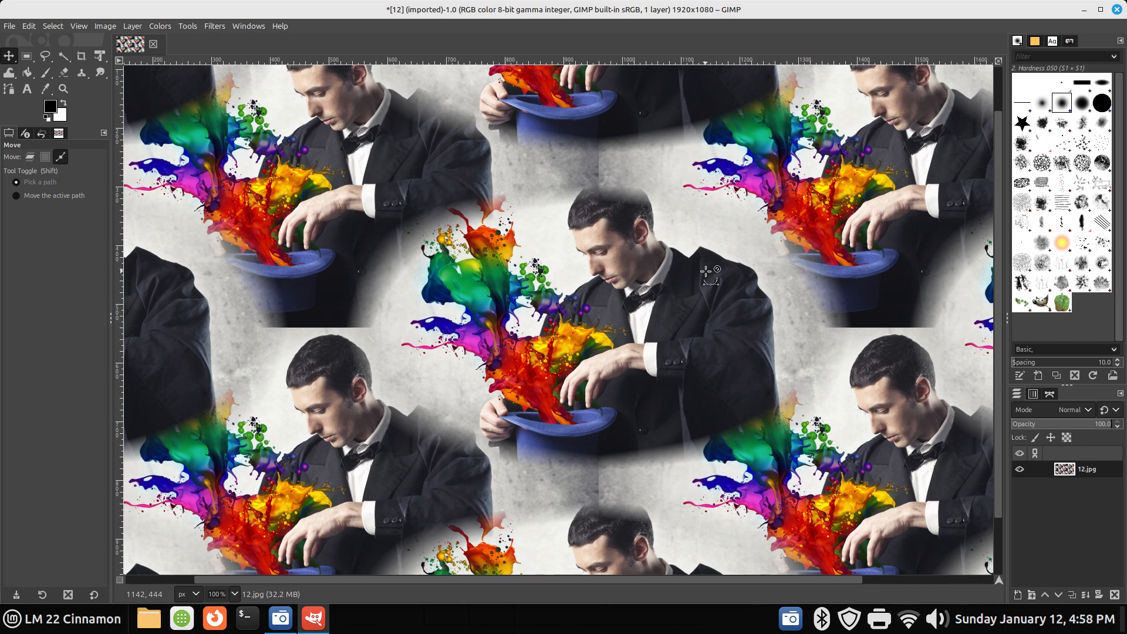
key(ctrl+z)
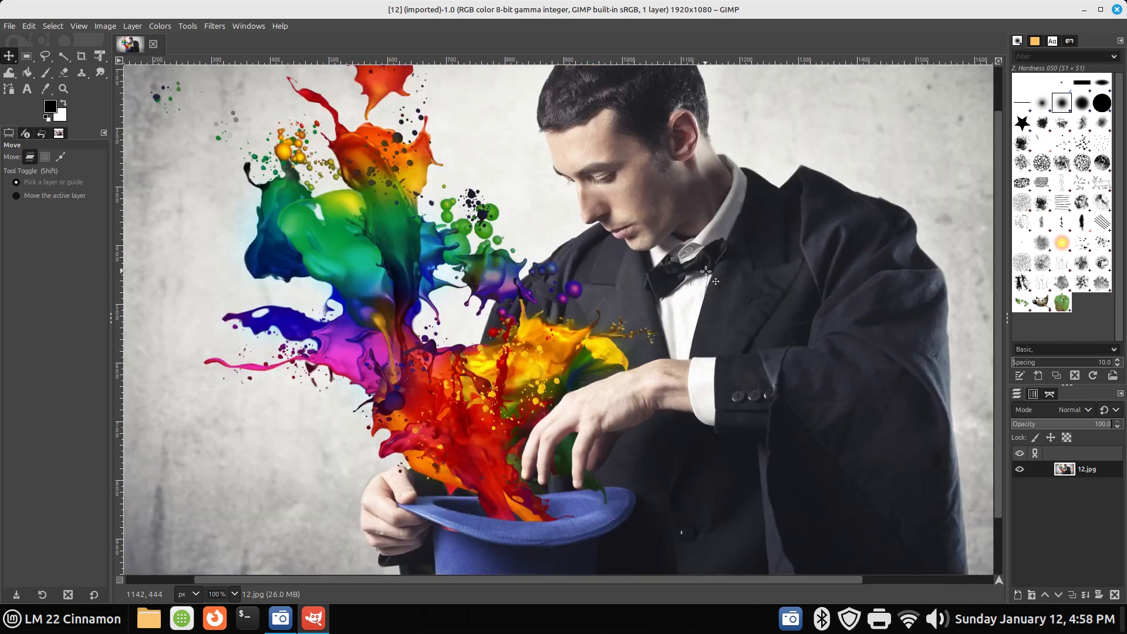
Step: Reopen G'MIC-Qt, preview the Array [Mirrored] filter, and inspect the lower-right corner of the original image before returning to the plugin
click(213, 26)
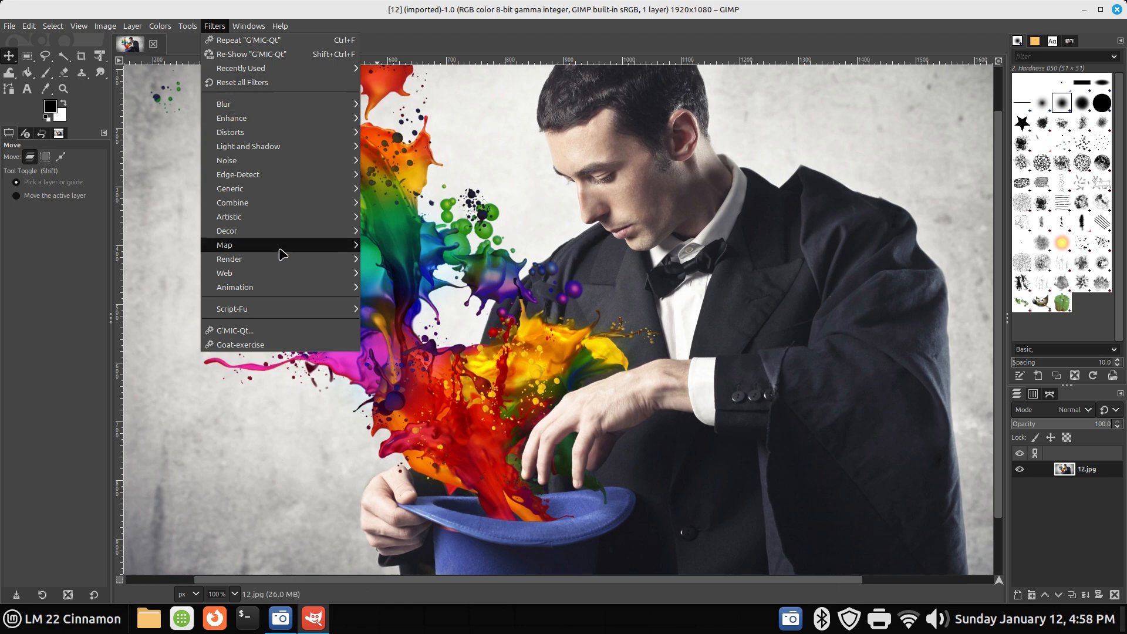
click(289, 333)
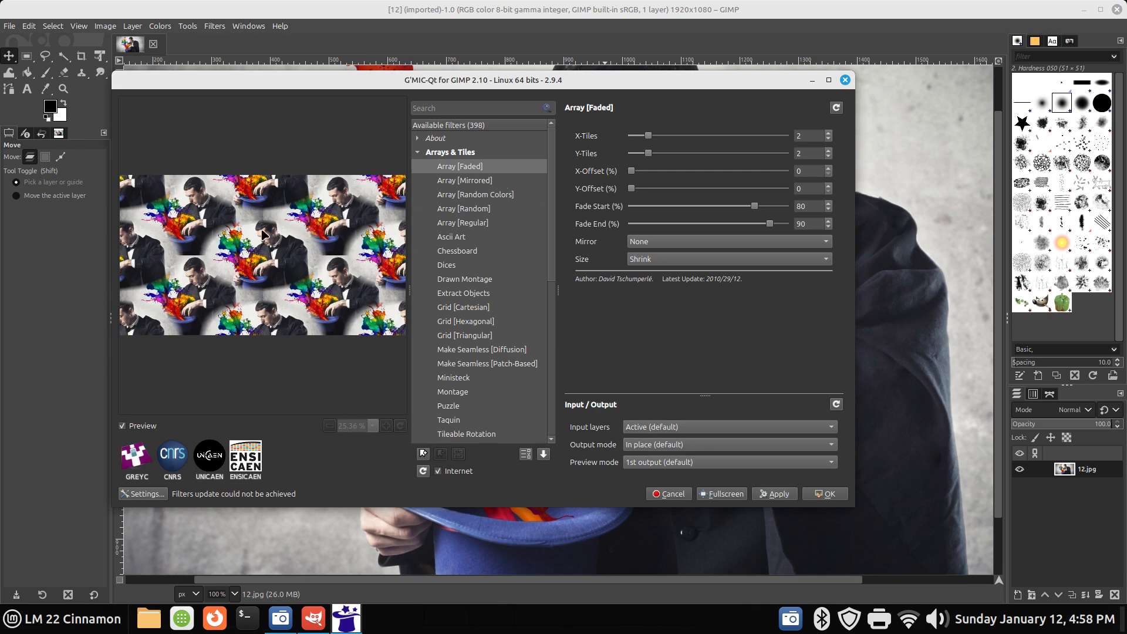
click(476, 182)
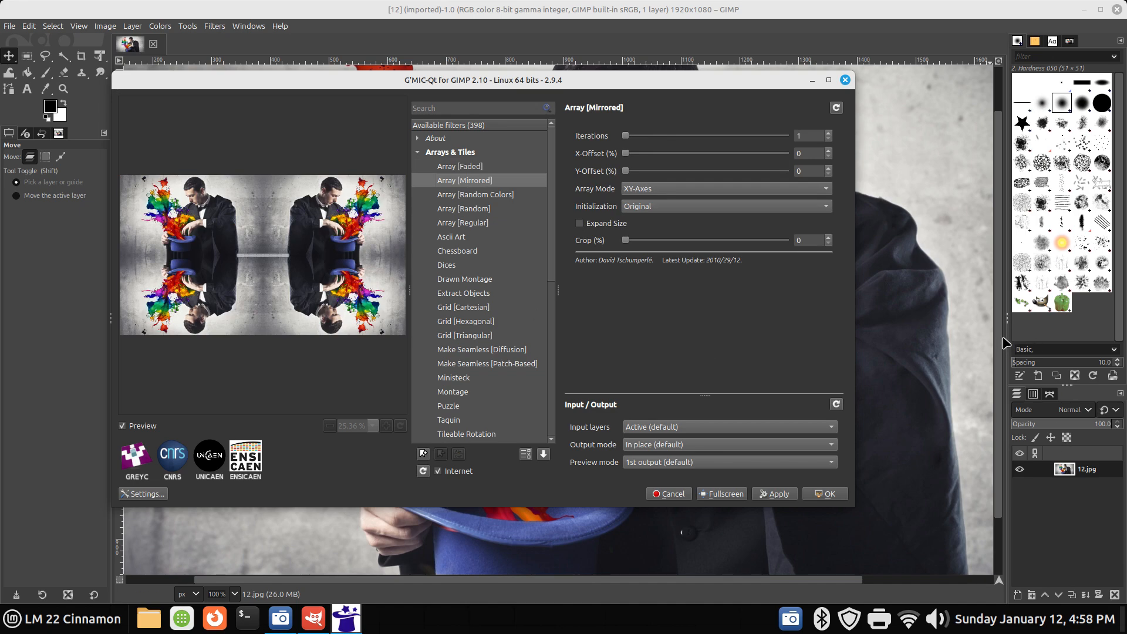
drag(1000, 344, 1003, 404)
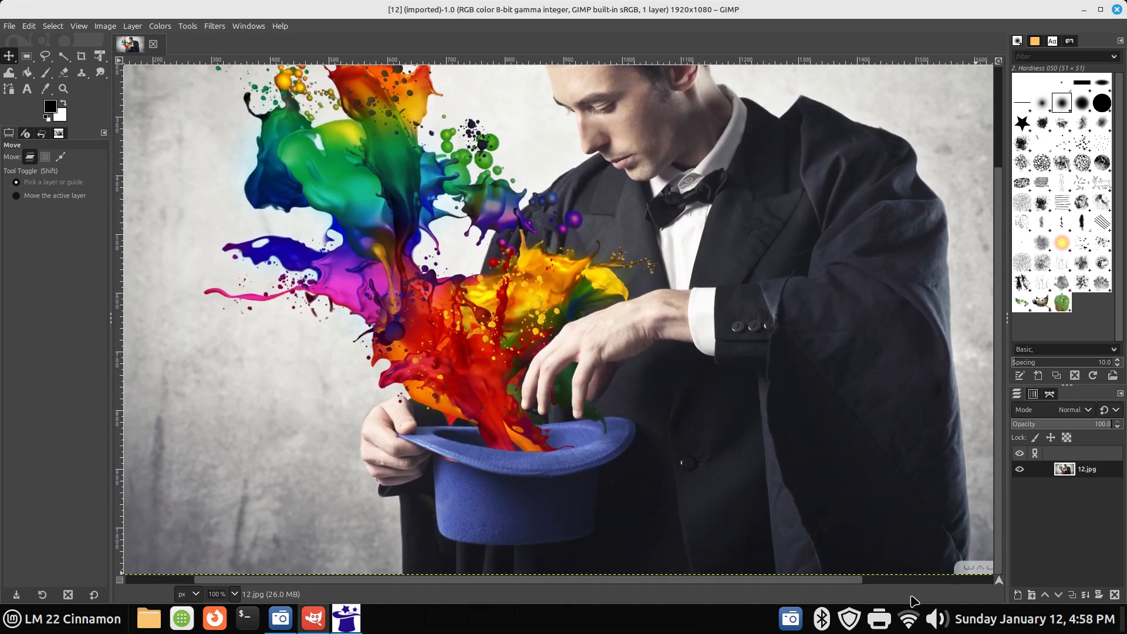
drag(806, 581, 956, 566)
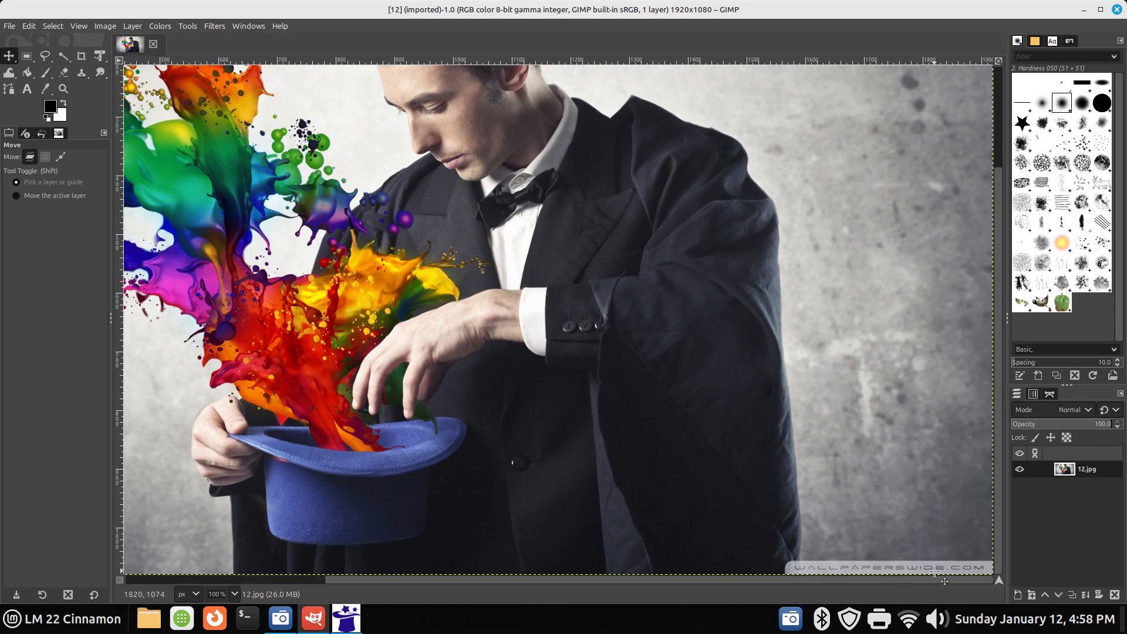
click(346, 618)
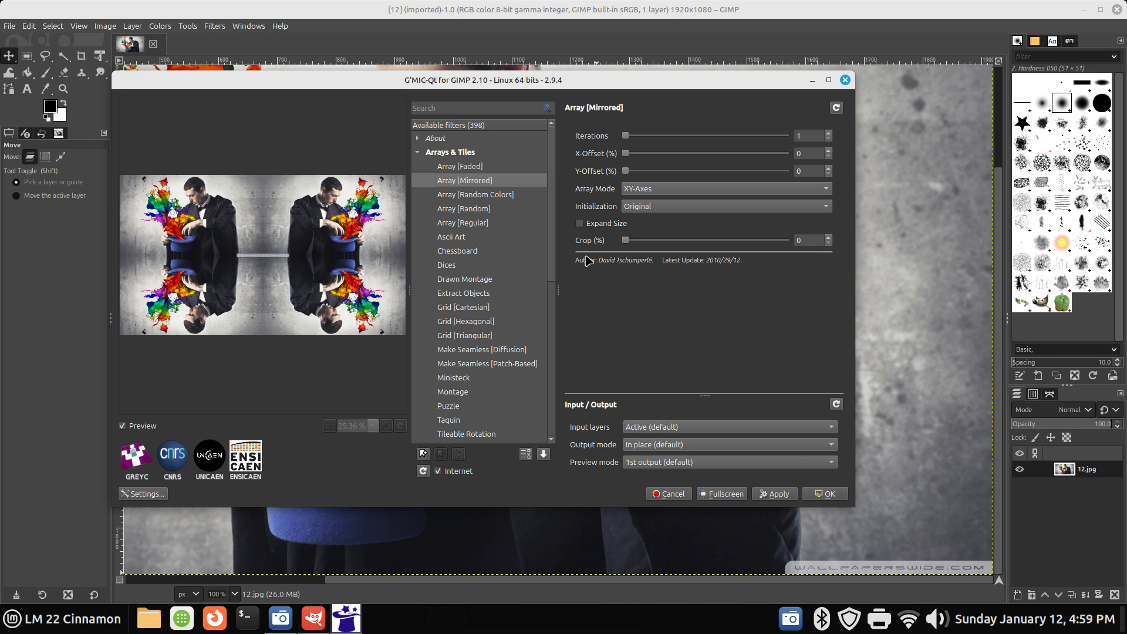
Step: Preview the Arrays & Tiles filters one by one from Array [Random Colors] through Extract Objects
click(488, 196)
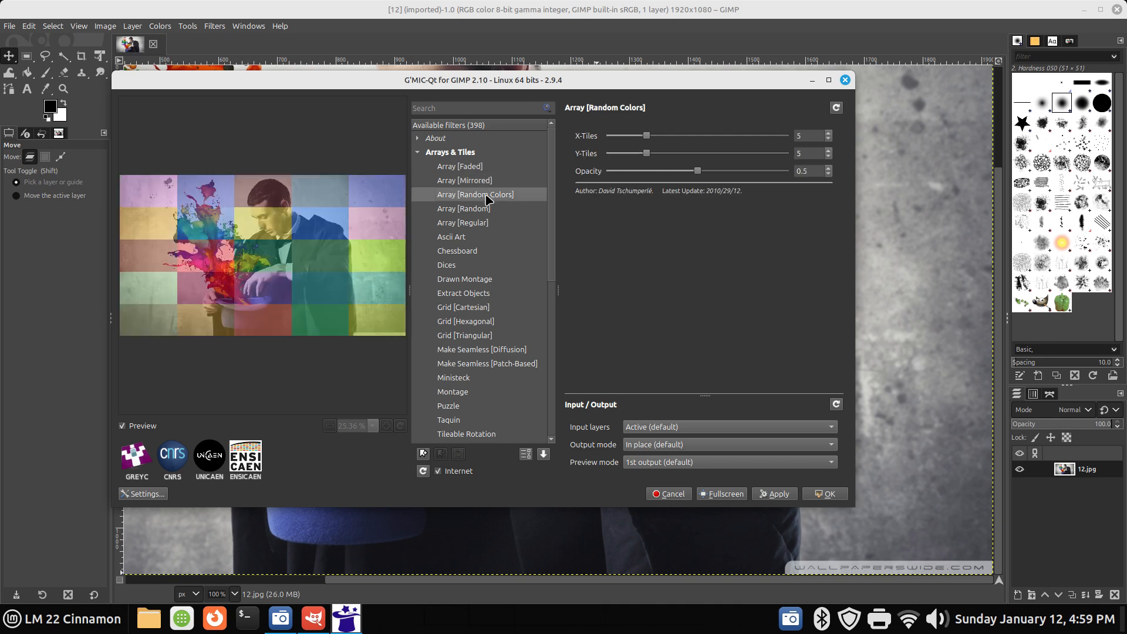
click(474, 211)
click(474, 225)
click(474, 238)
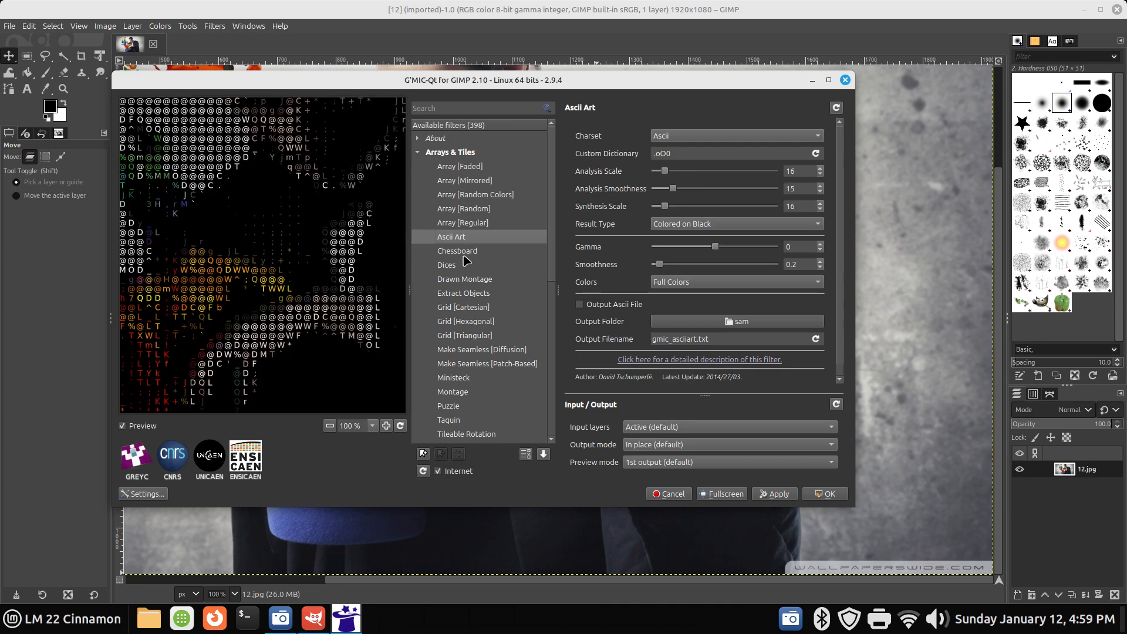
click(467, 252)
click(464, 266)
click(463, 280)
click(464, 294)
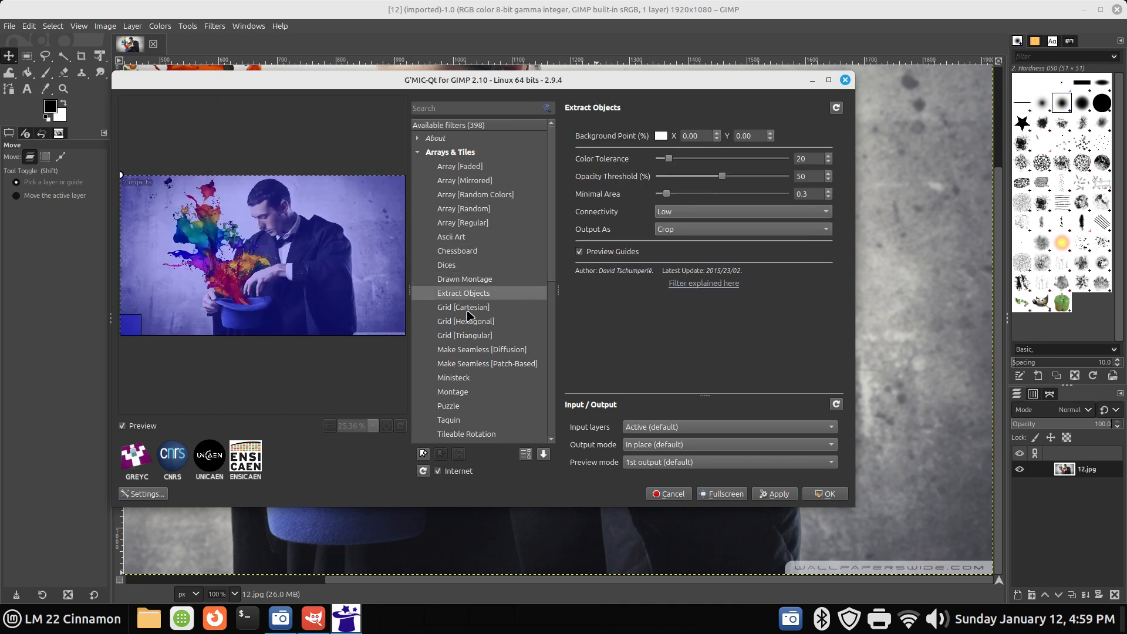
Step: Preview the Grid [Hexagonal], Grid [Triangular], both Make Seamless, and Ministeck filters on the image
click(469, 322)
click(473, 335)
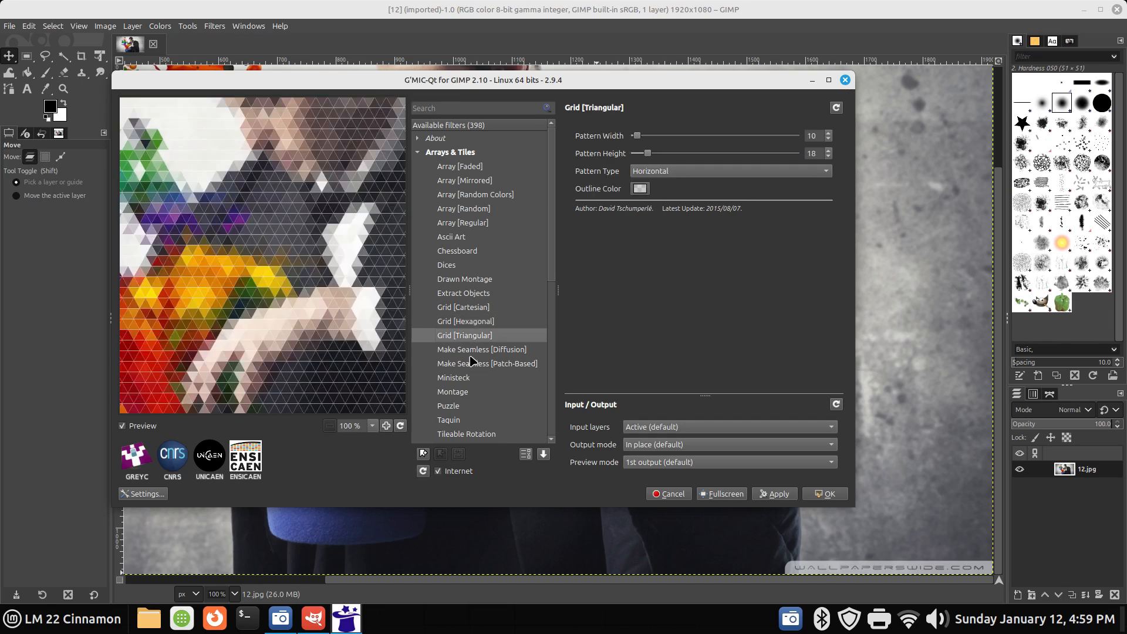
click(475, 351)
click(480, 364)
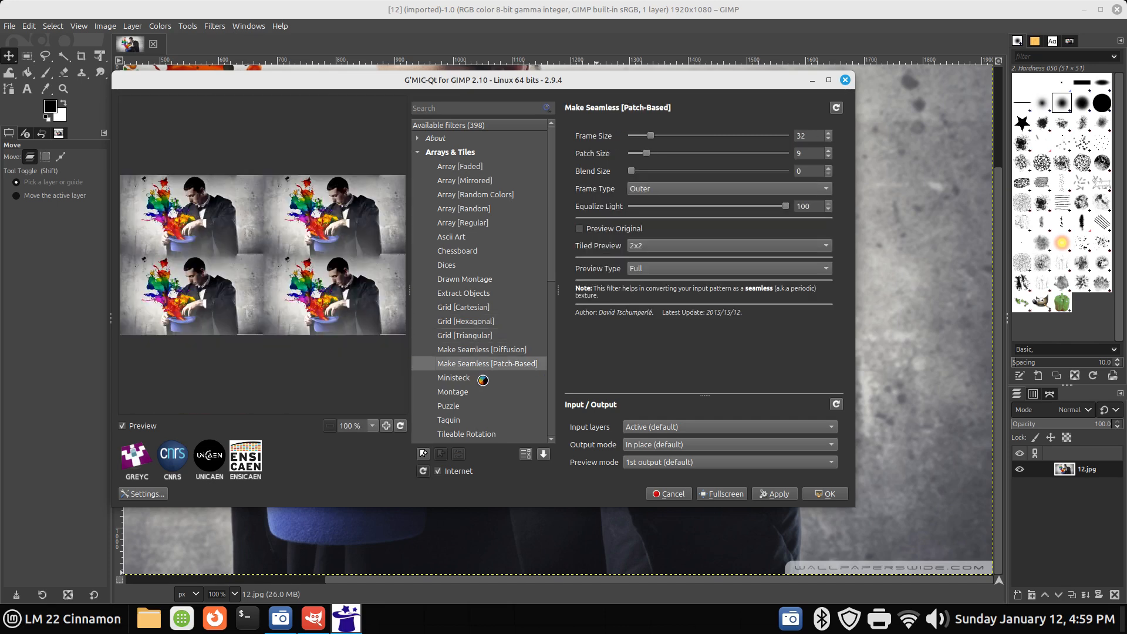
click(483, 379)
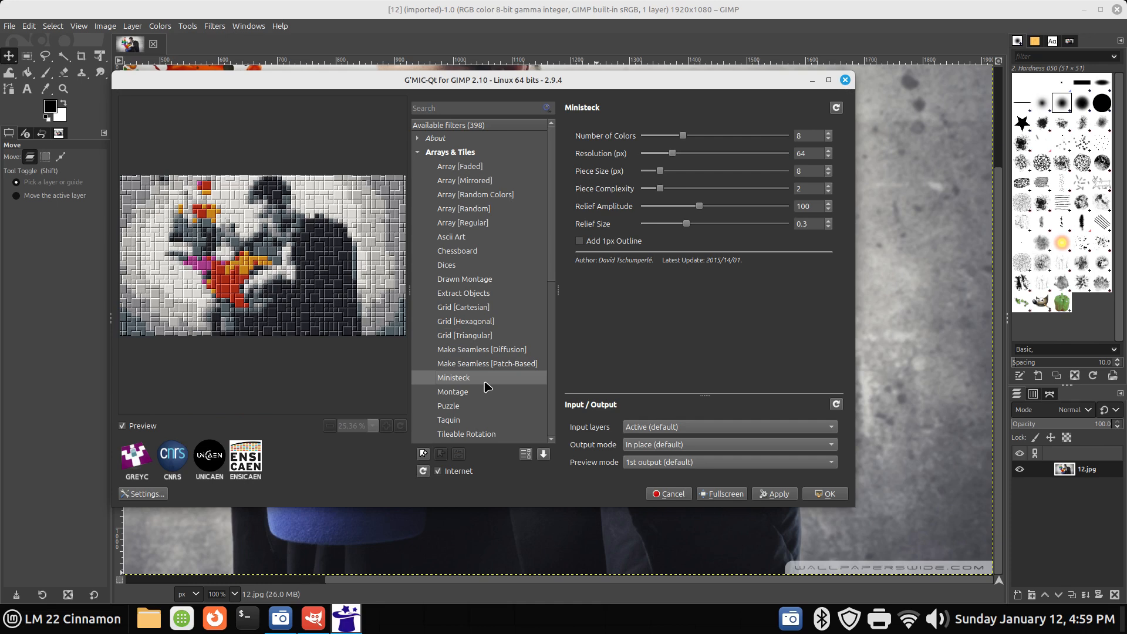
Step: Switch to a new terminal window and check the system's memory with free and free -h, highlighting the total memory
click(241, 621)
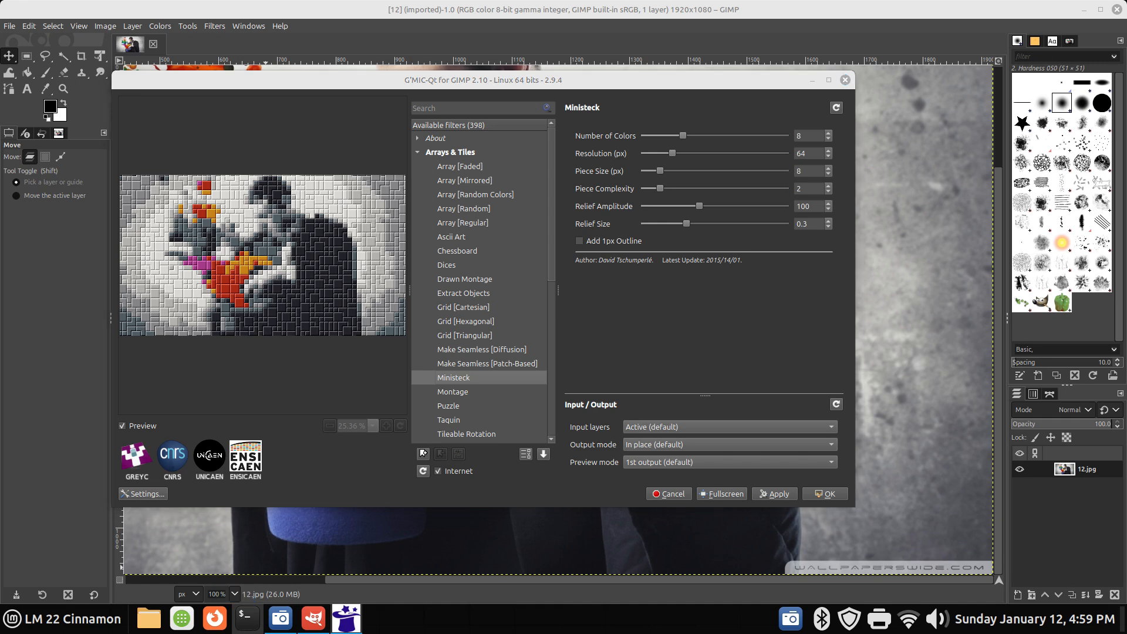
drag(296, 16, 430, 76)
drag(369, 102, 365, 106)
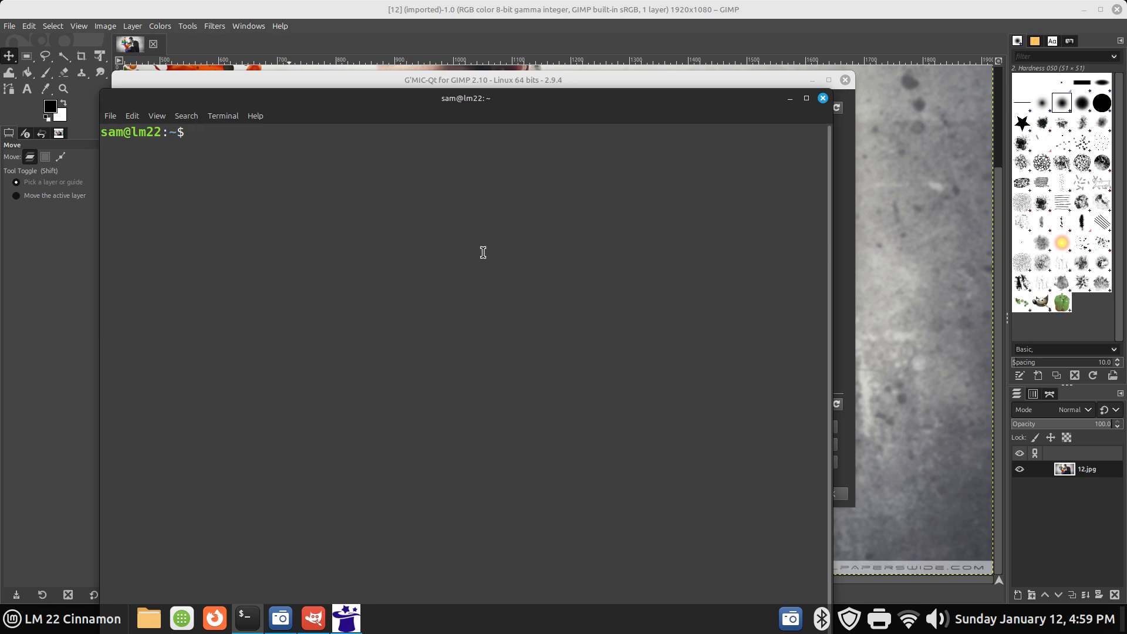
text(free)
key(Return)
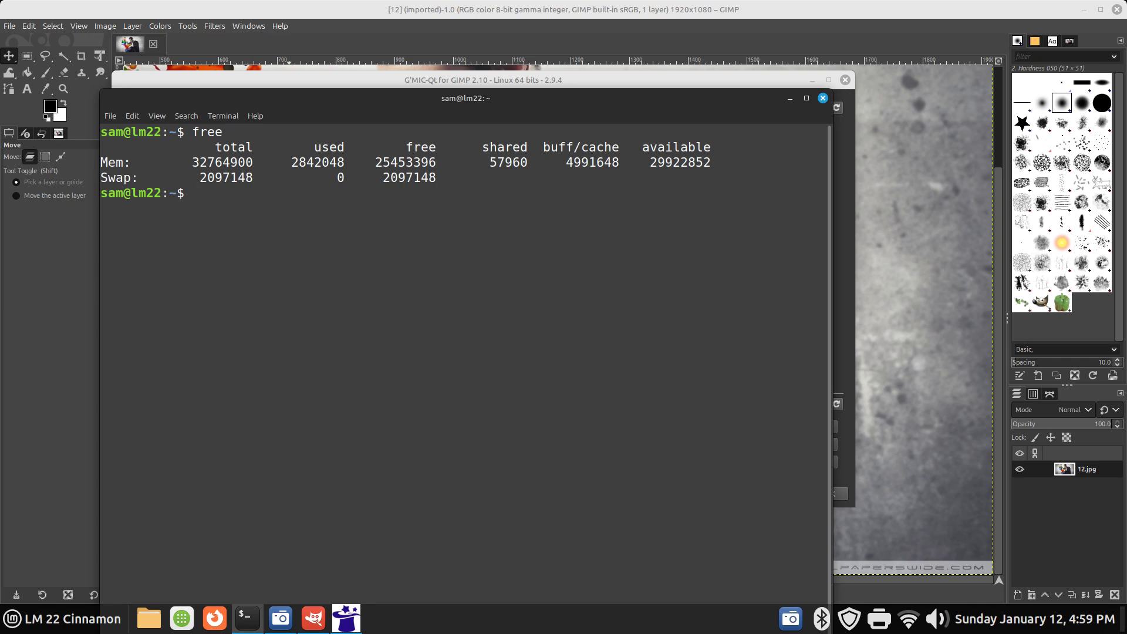
text(free -h)
key(Return)
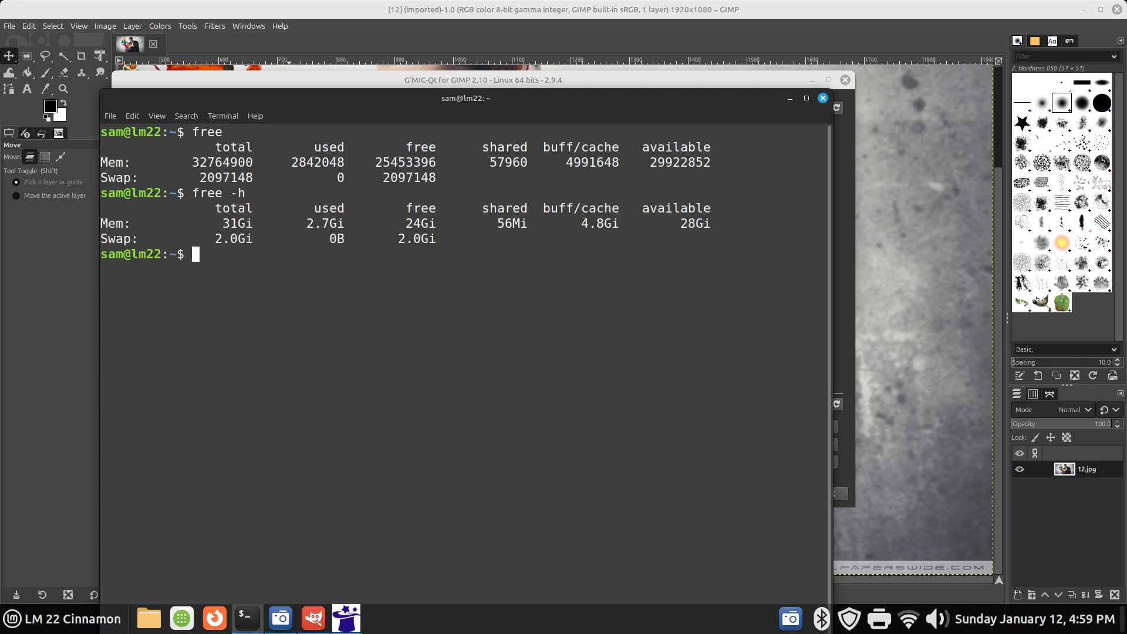
double_click(217, 224)
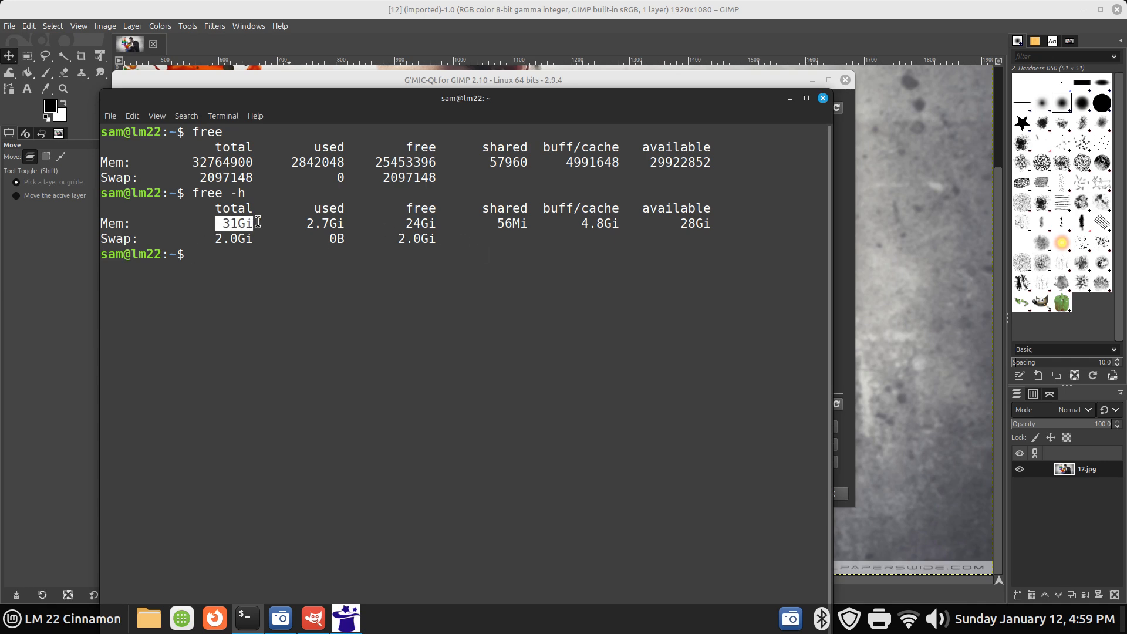
click(268, 265)
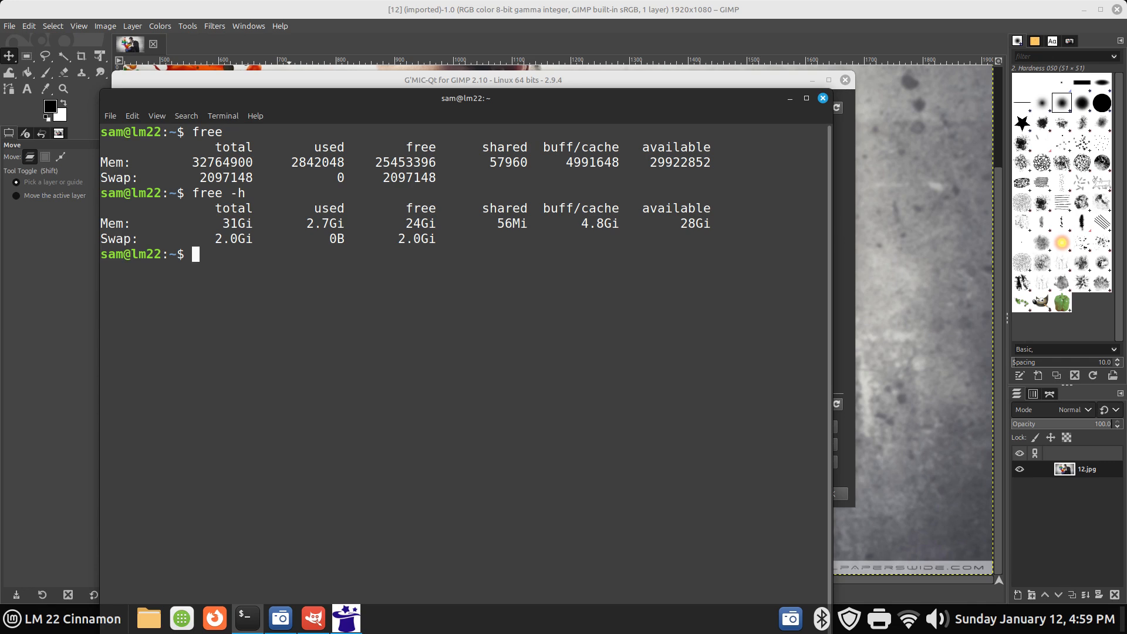
Step: Run inxi -Fxz in the terminal, highlight the distribution and the processor model, and close the terminal
text(inxi -Fxz)
key(Return)
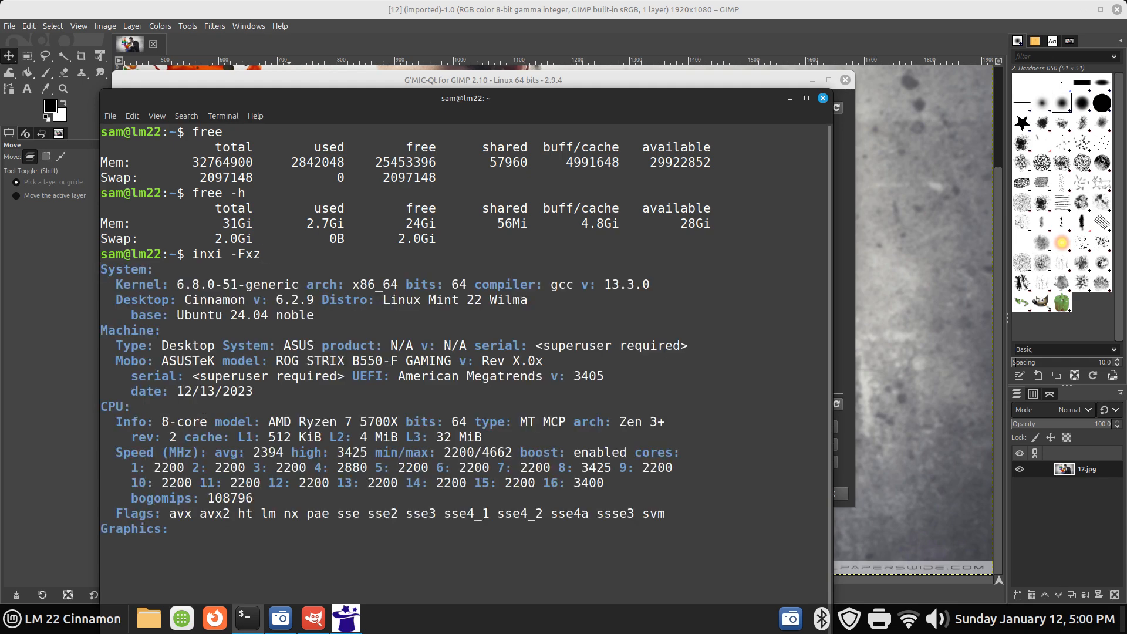
scroll(266, 281, up, 15)
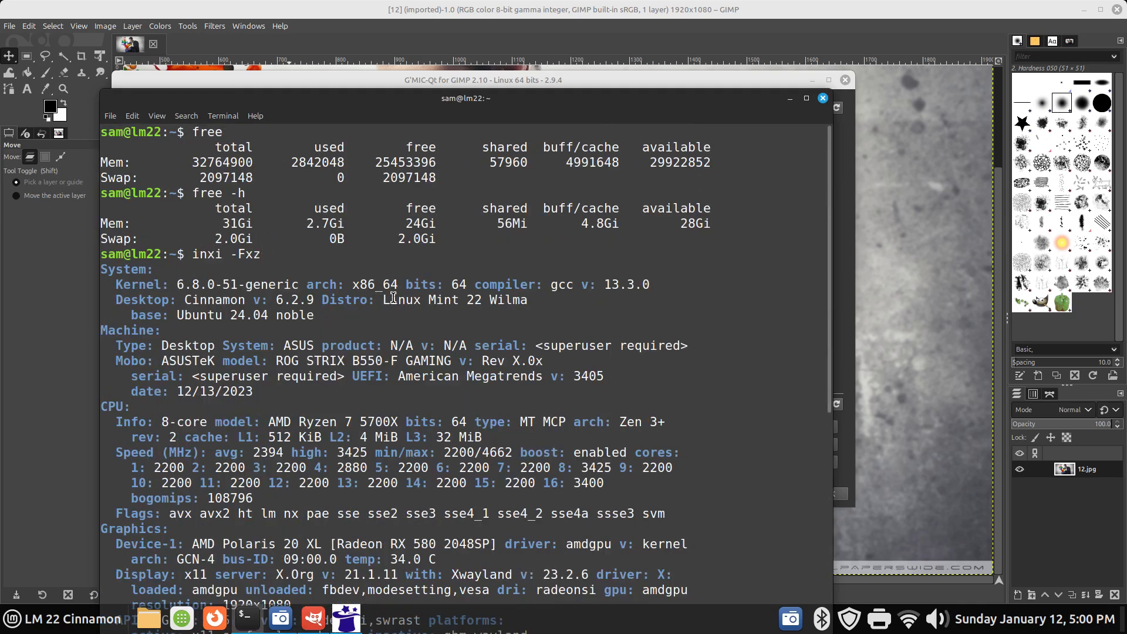
drag(383, 299, 531, 300)
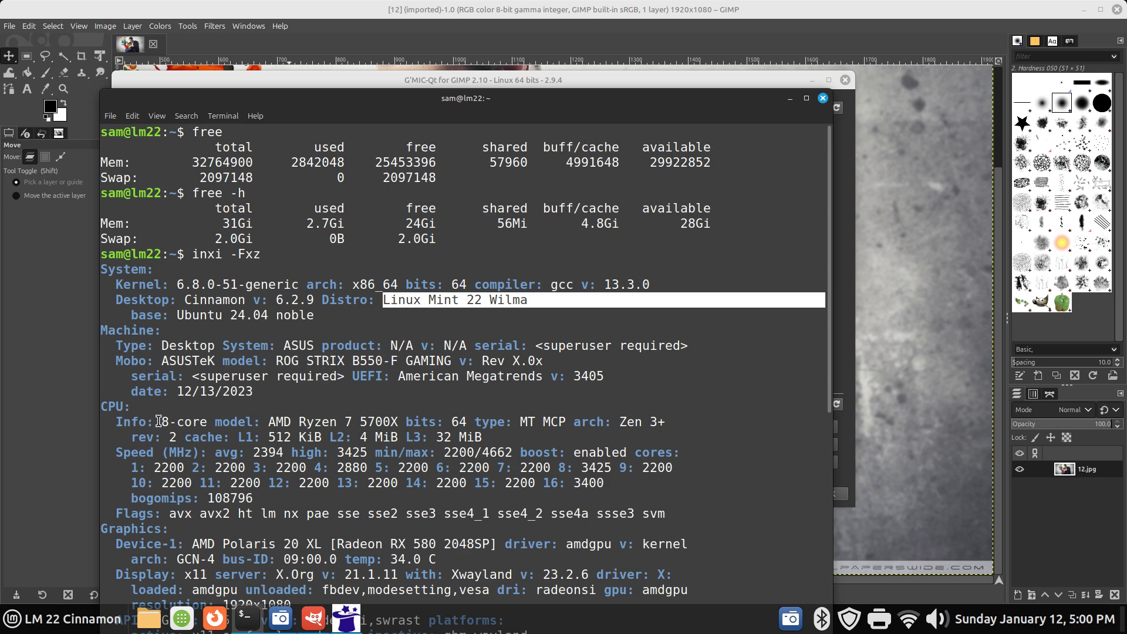
drag(158, 422, 398, 422)
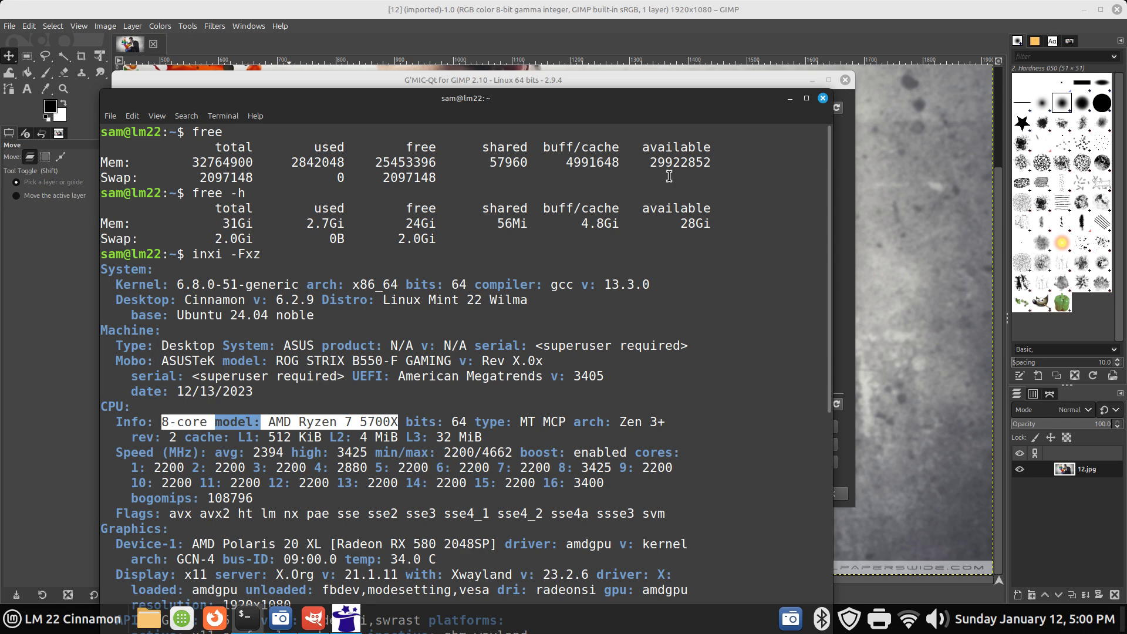
click(822, 98)
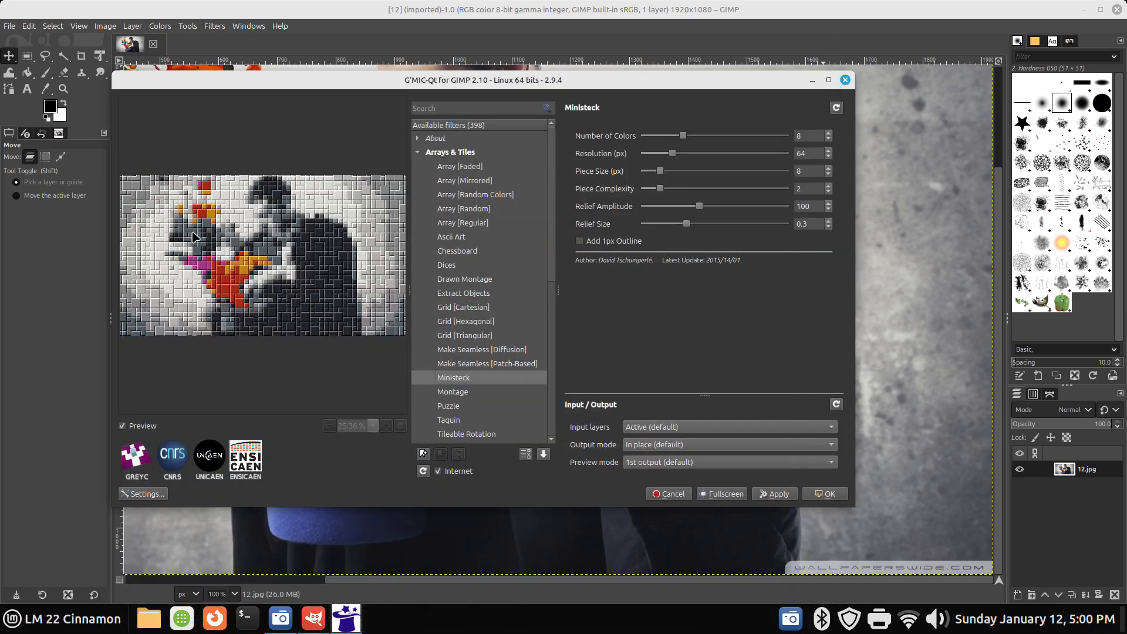
Step: Preview the Montage filter, and apply the Puzzle filter with its default settings to the image
click(467, 395)
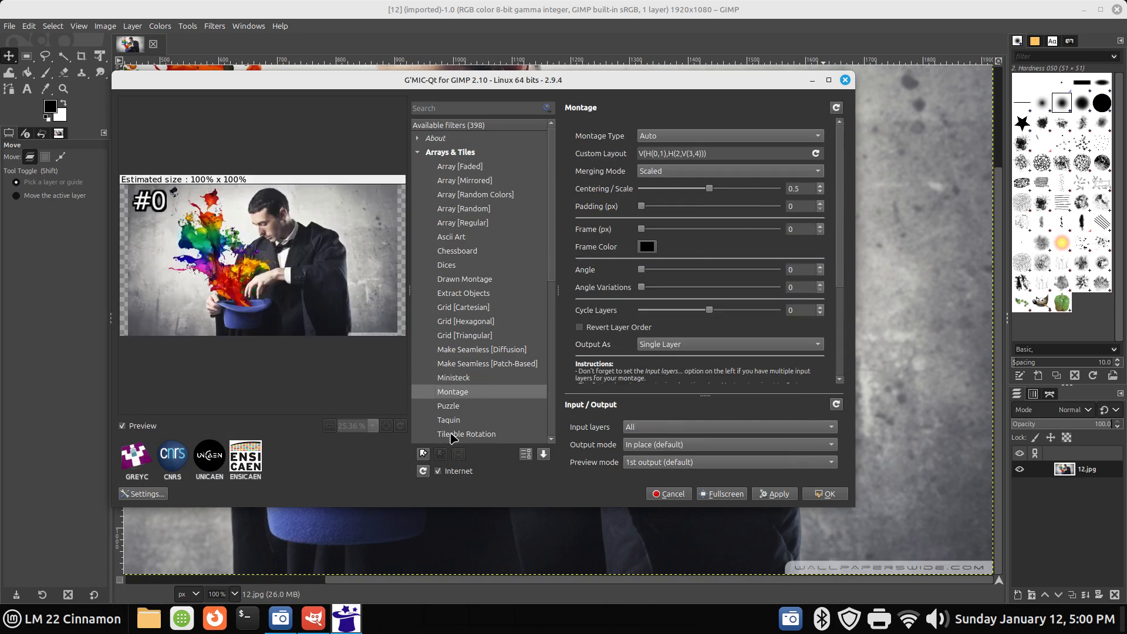
click(473, 407)
scroll(492, 350, down, 1)
scroll(492, 349, down, 2)
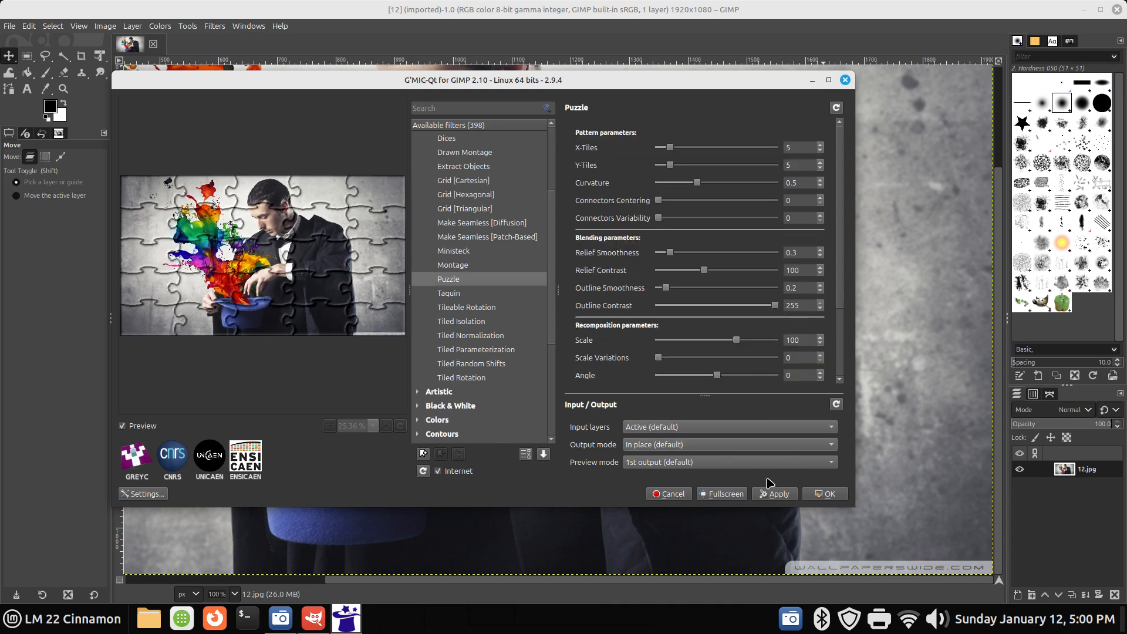
click(775, 495)
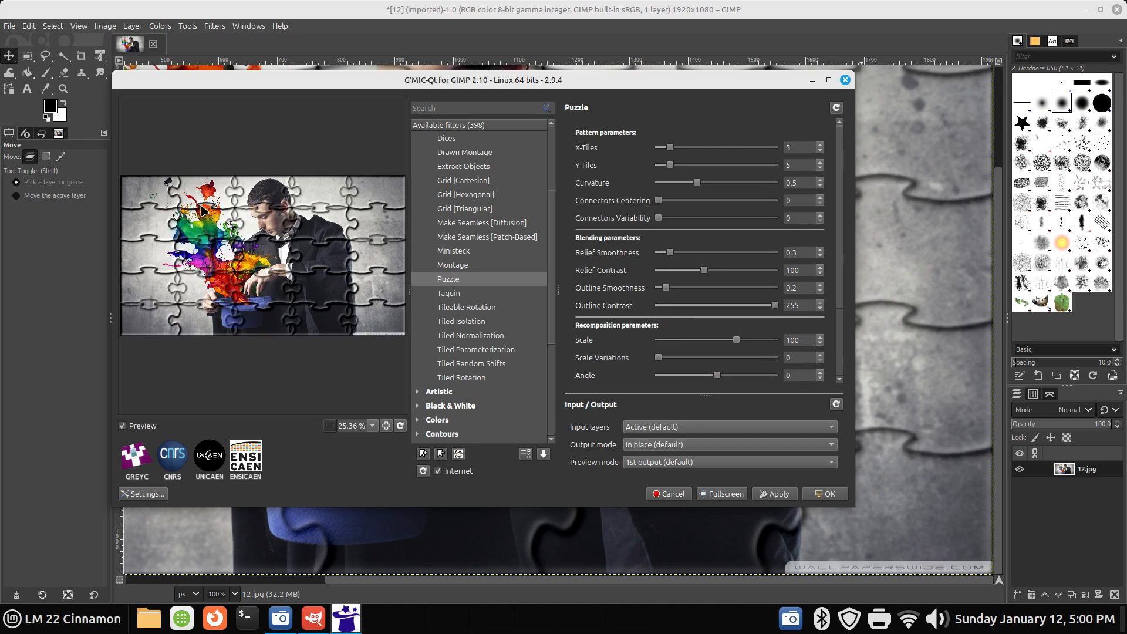
Step: Close G'MIC-Qt, inspect the whole image at 50% zoom, and undo the Puzzle filter
click(846, 80)
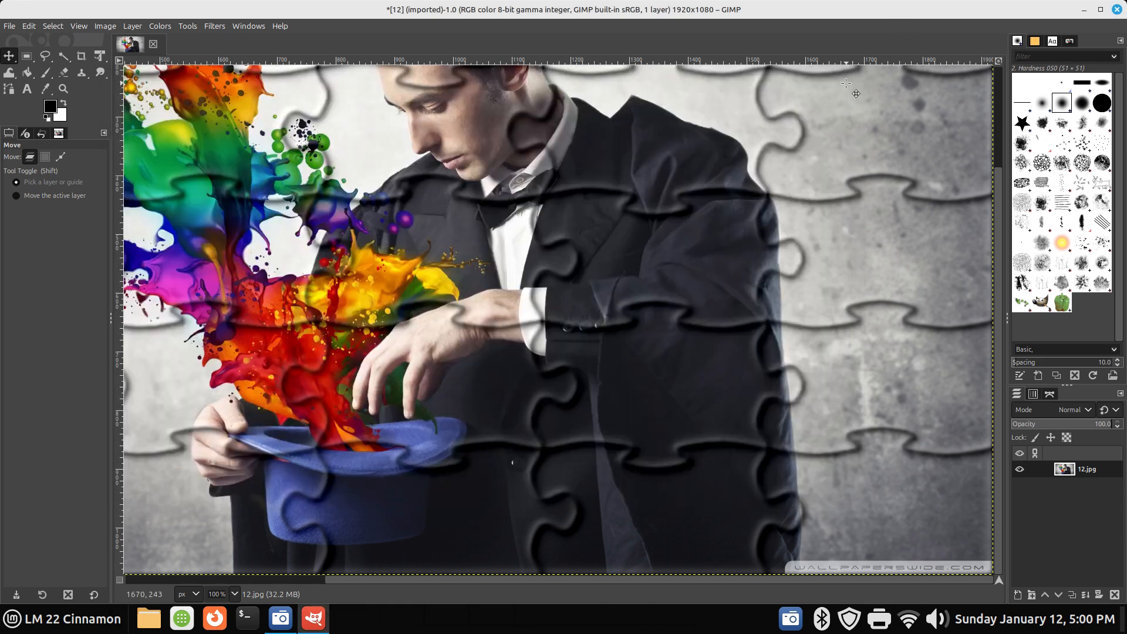
key(ctrl)
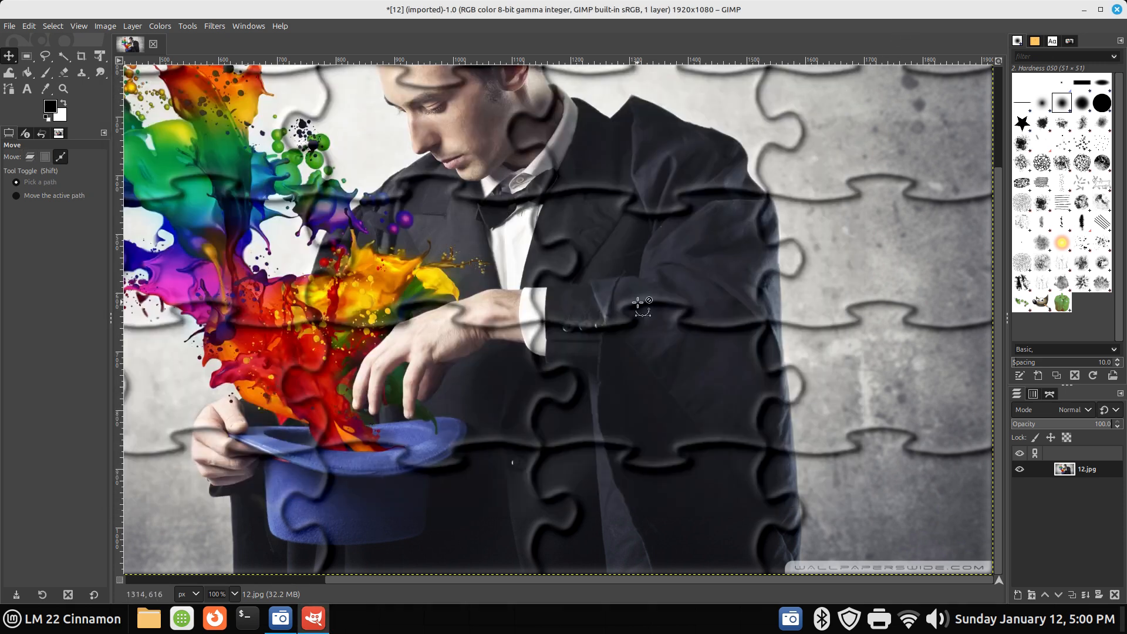
scroll(643, 307, down, 2)
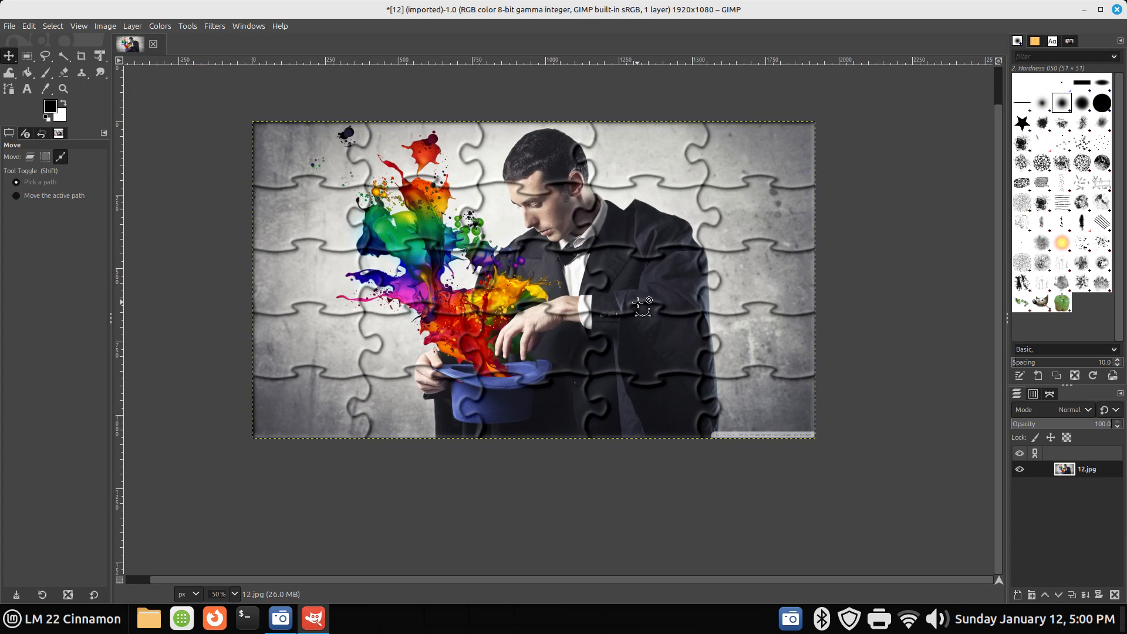
scroll(643, 306, up, 4)
scroll(640, 305, down, 4)
key(ctrl)
key(ctrl+z)
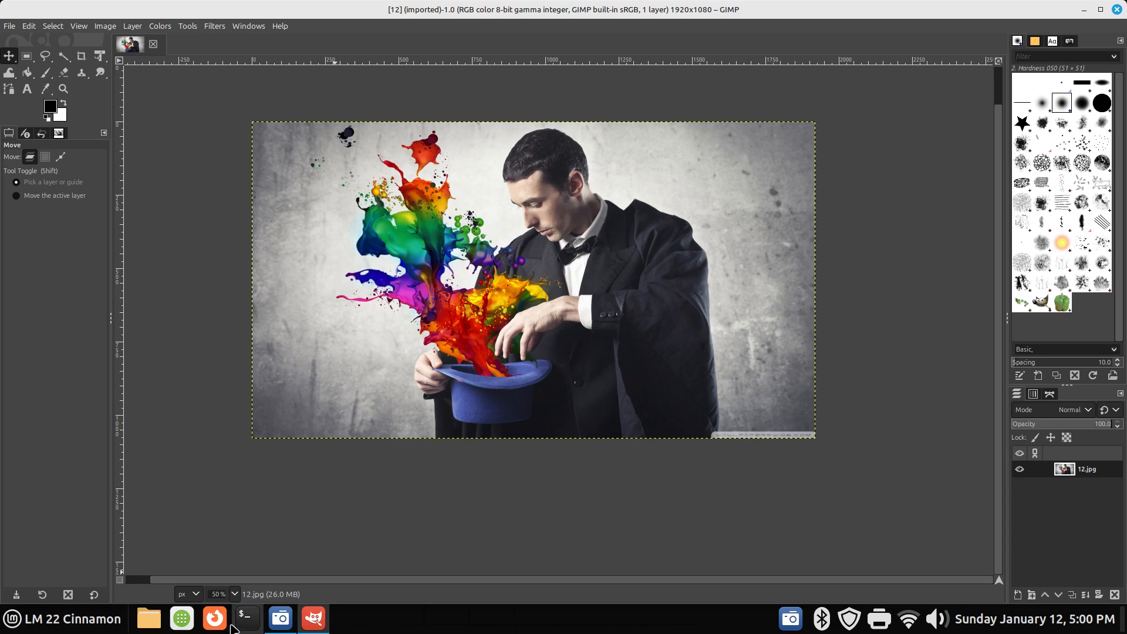
Step: Open the Home folder in the file manager, resize its icons, and close the window
click(148, 618)
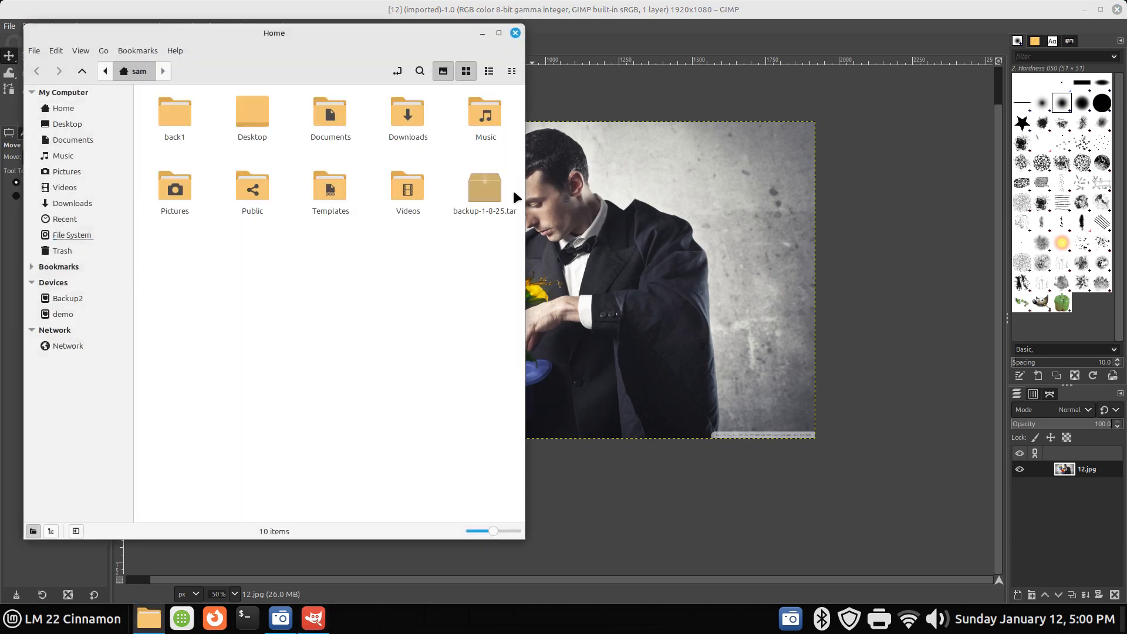
drag(333, 41, 417, 97)
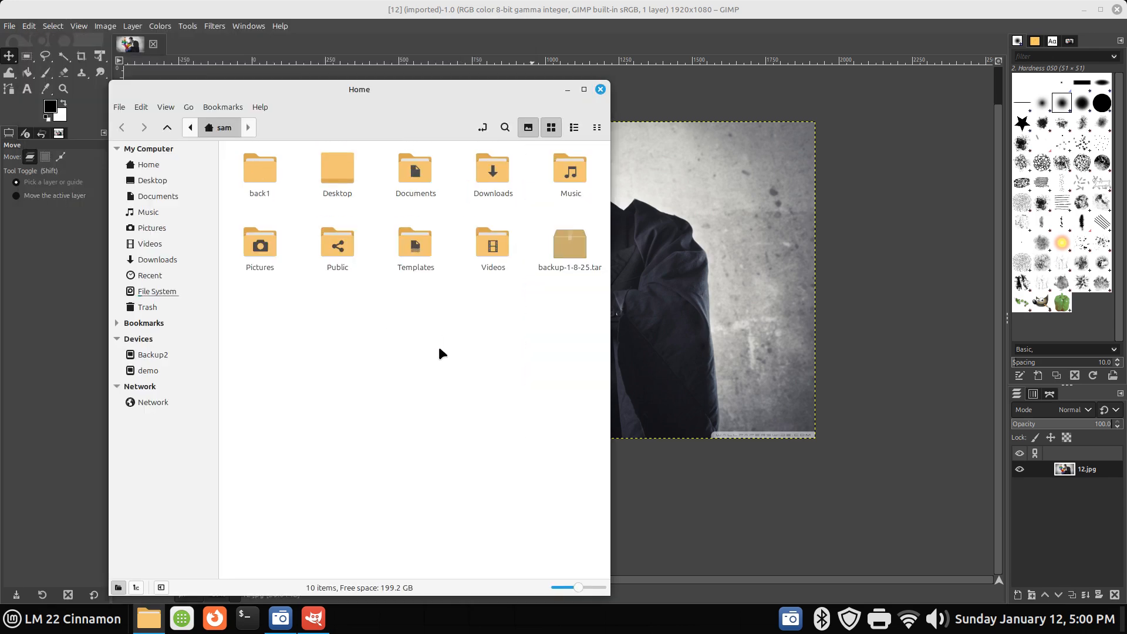
scroll(439, 348, up, 2)
scroll(439, 348, down, 2)
scroll(439, 348, up, 3)
scroll(439, 348, down, 3)
scroll(439, 344, up, 2)
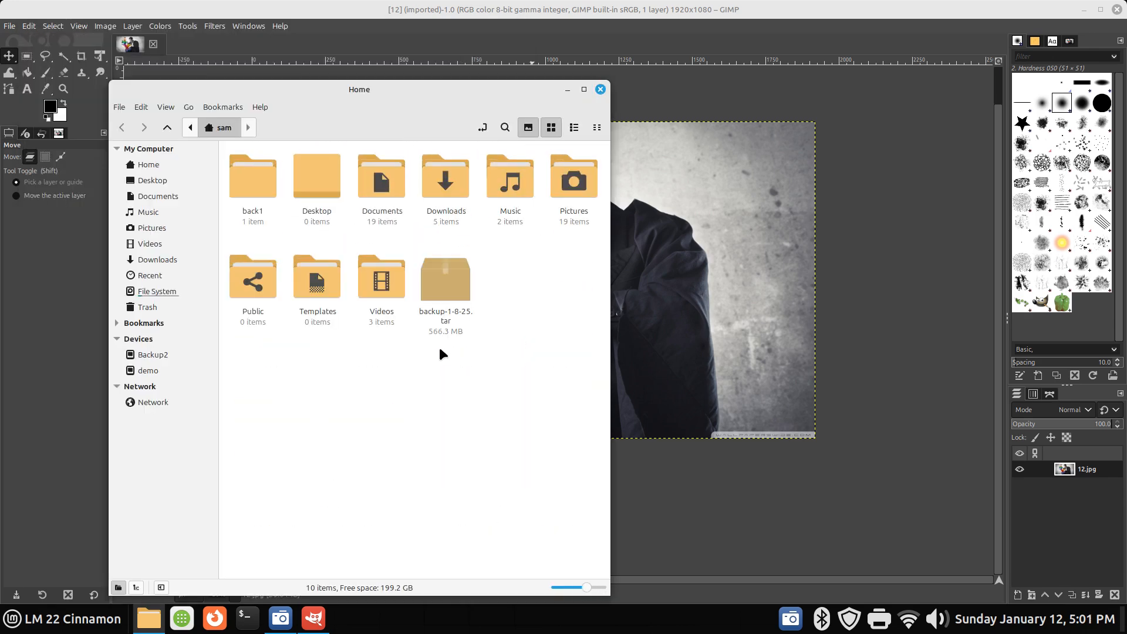
click(600, 90)
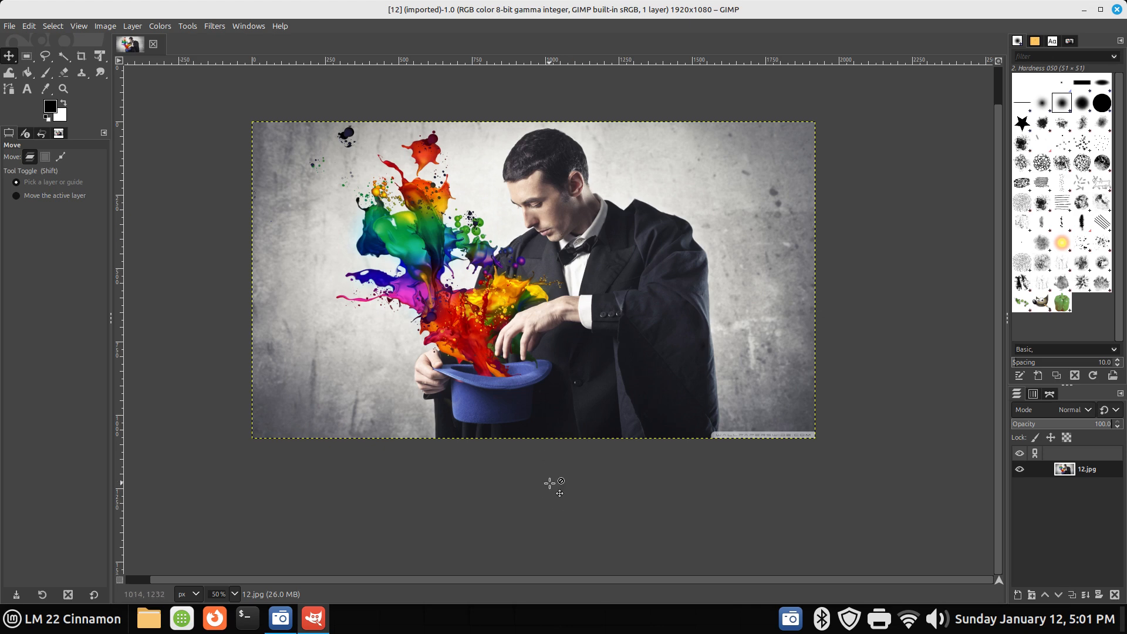
Step: Reopen G'MIC-Qt, collapse the Arrays & Tiles category, and preview the Bokeh filter from the Artistic category
click(215, 27)
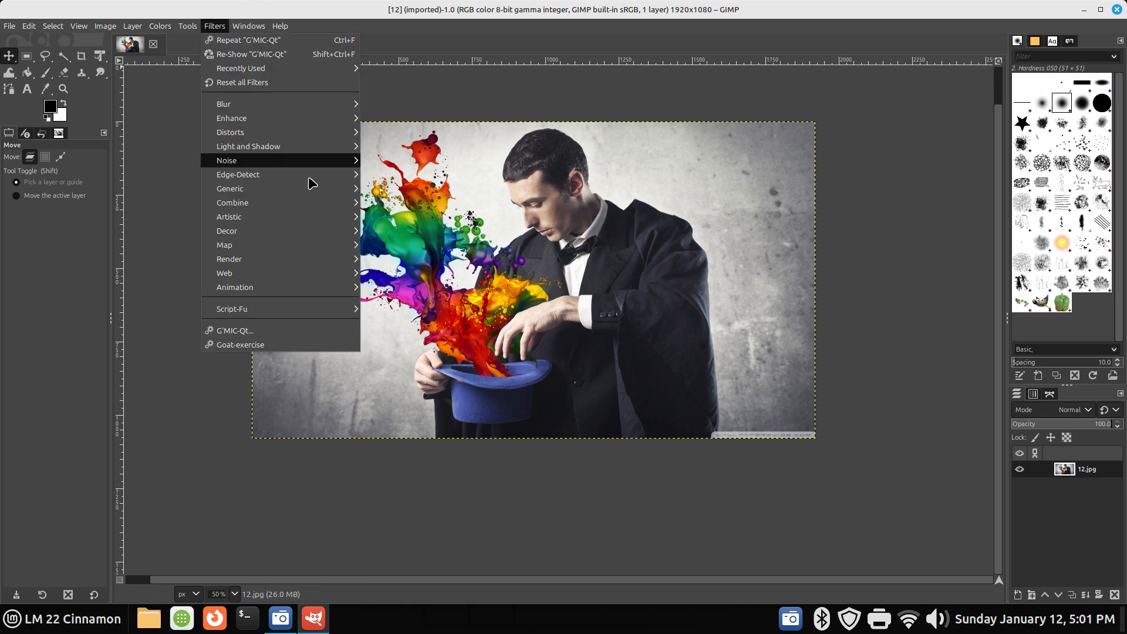
click(290, 330)
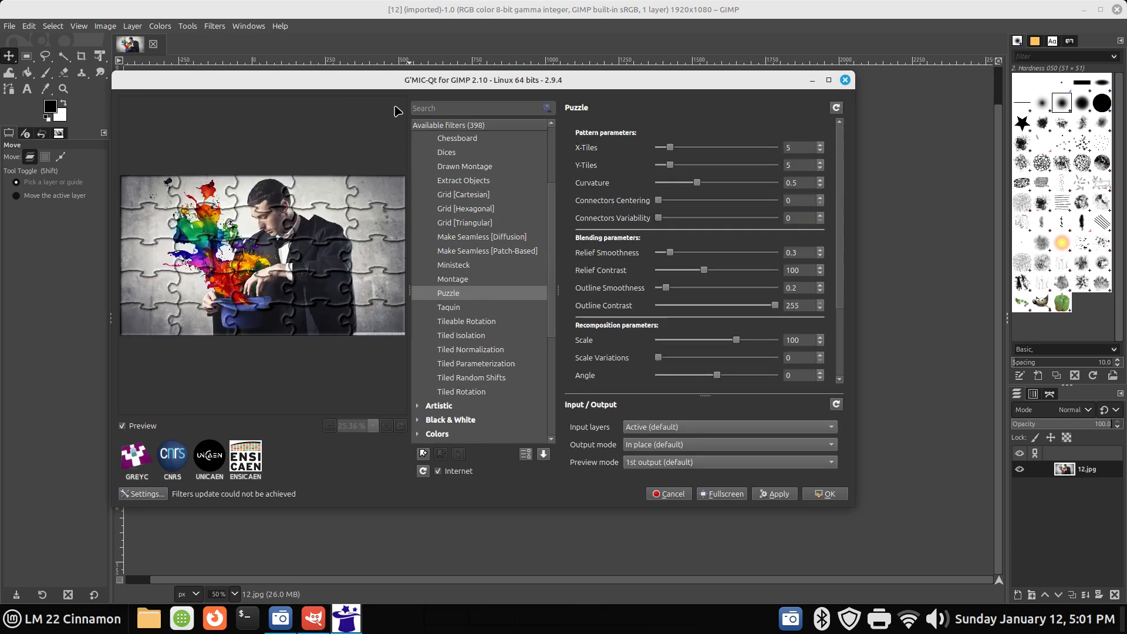
scroll(552, 246, up, 3)
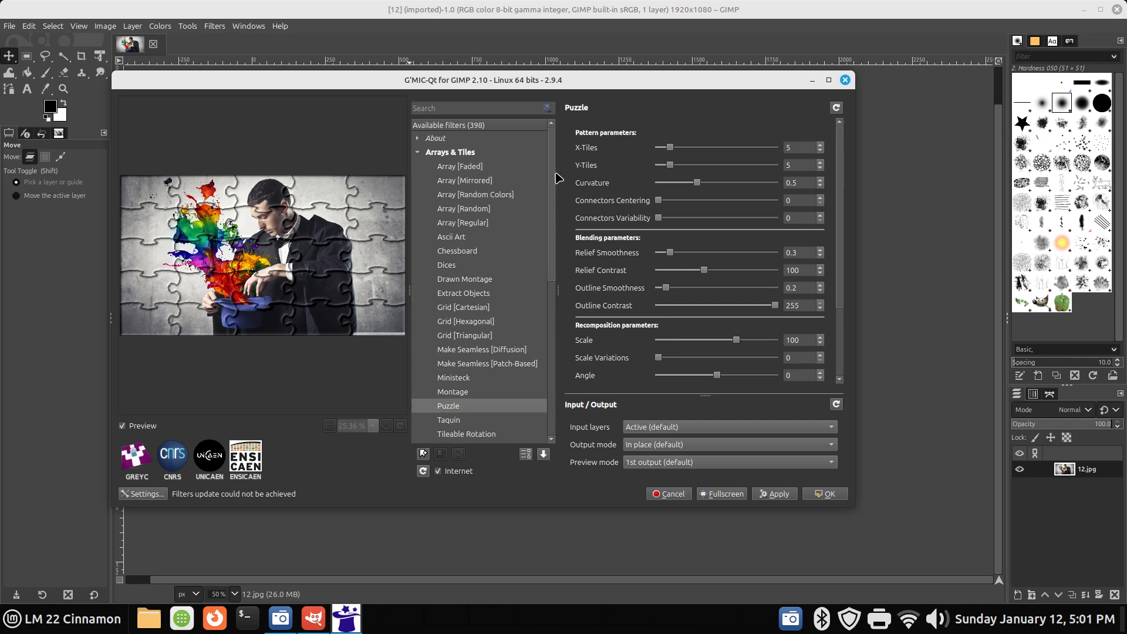
click(420, 153)
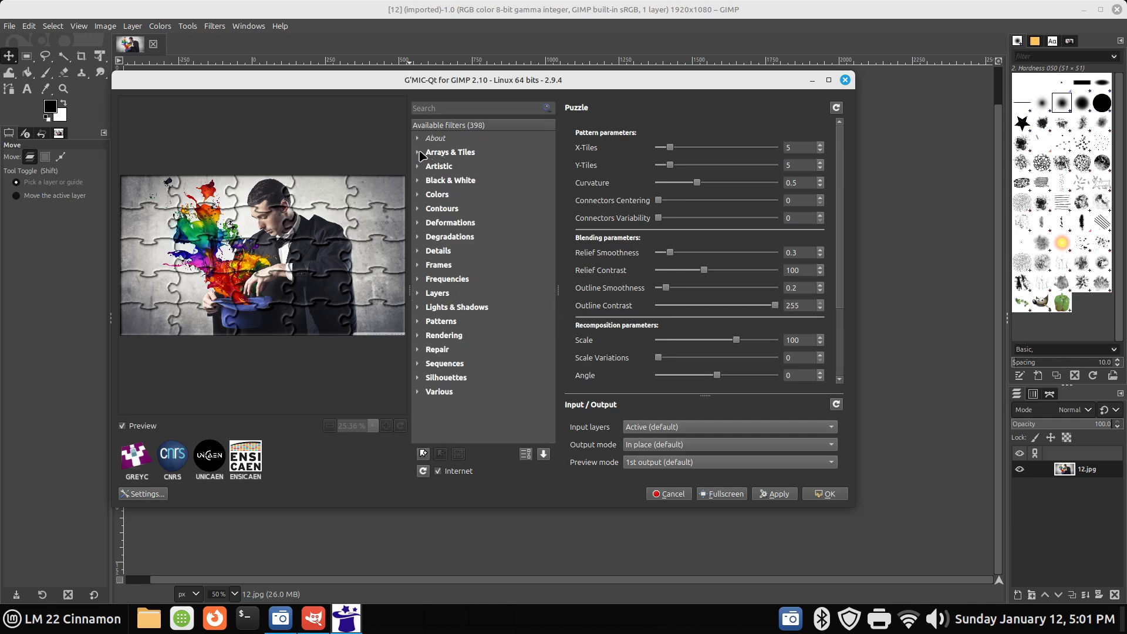
click(418, 167)
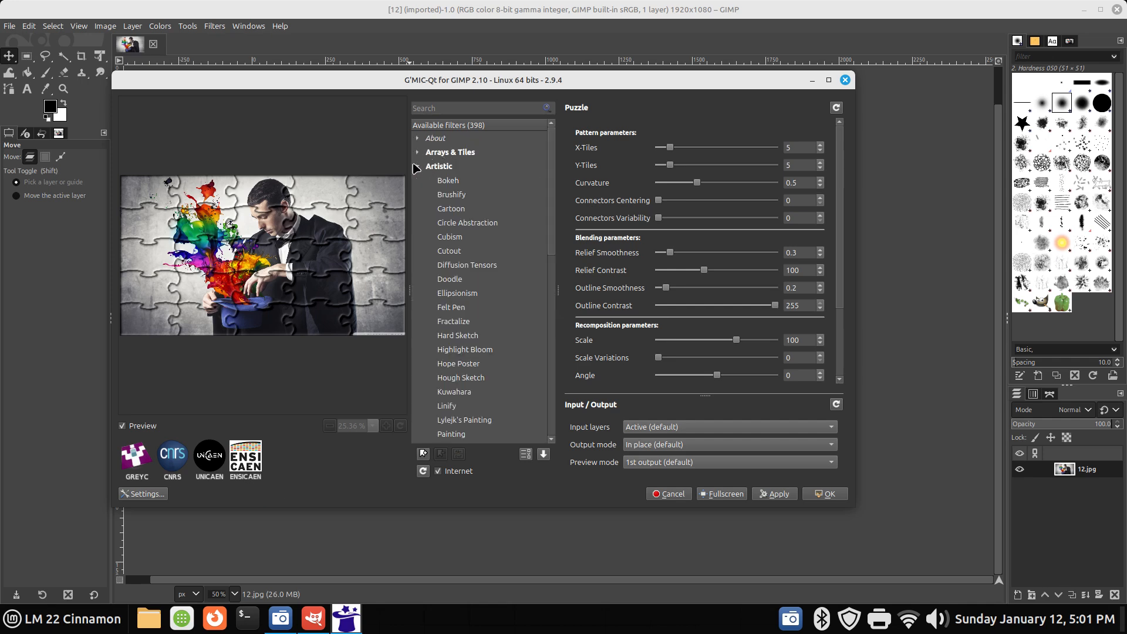
click(445, 181)
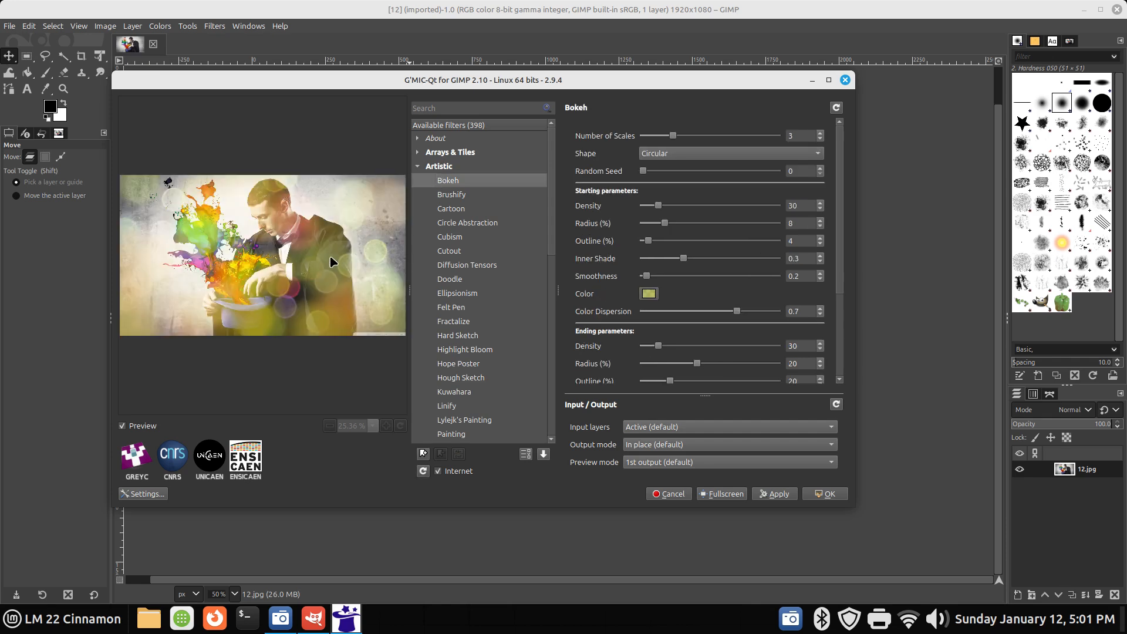
Step: Examine the Brushify preview up close, apply the filter with its default settings, and close G'MIC-Qt
click(449, 196)
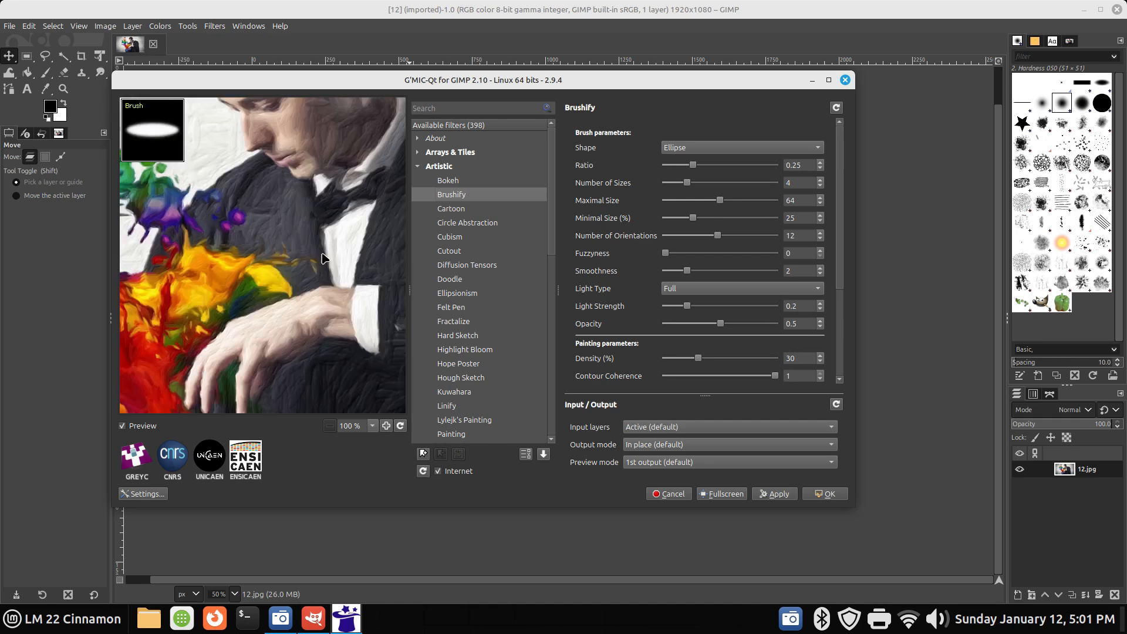
scroll(323, 258, up, 5)
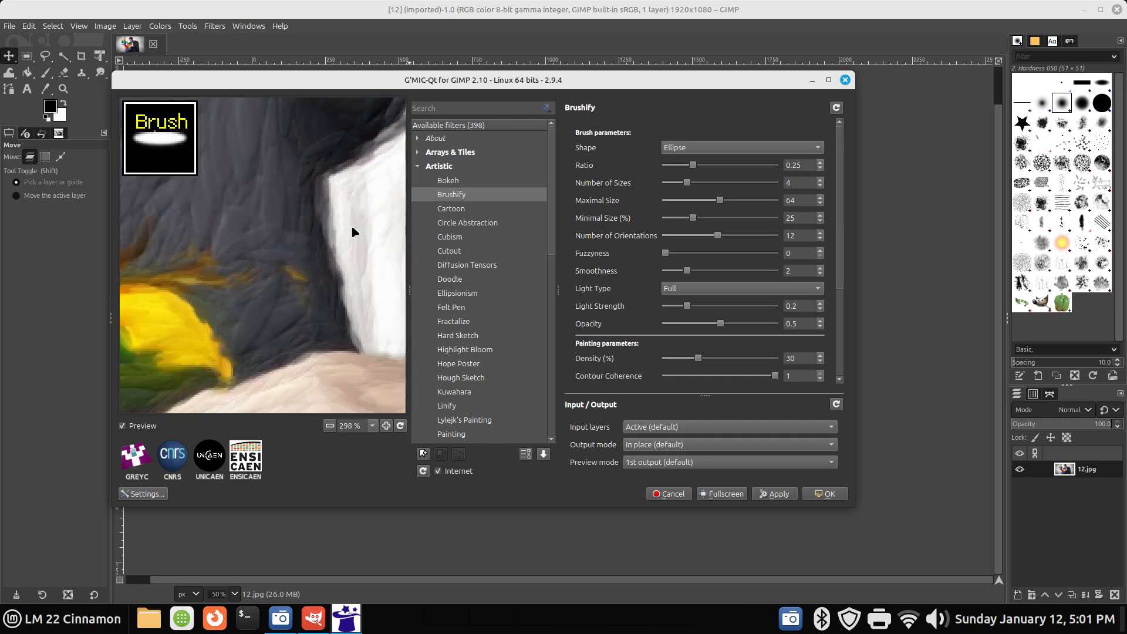
scroll(301, 276, down, 5)
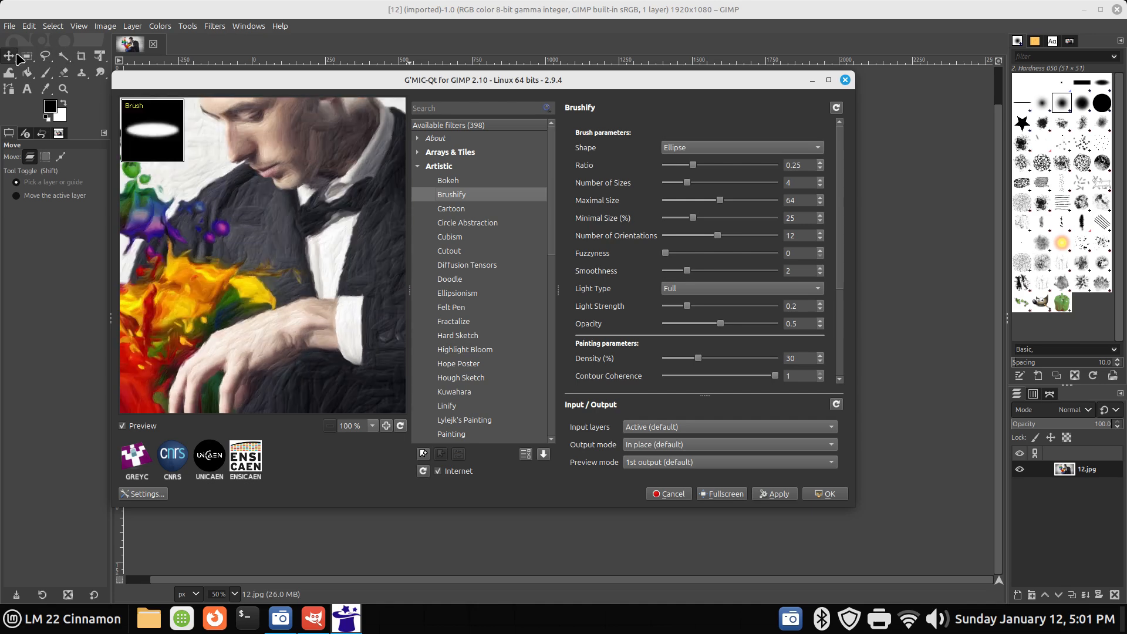
drag(170, 182, 202, 246)
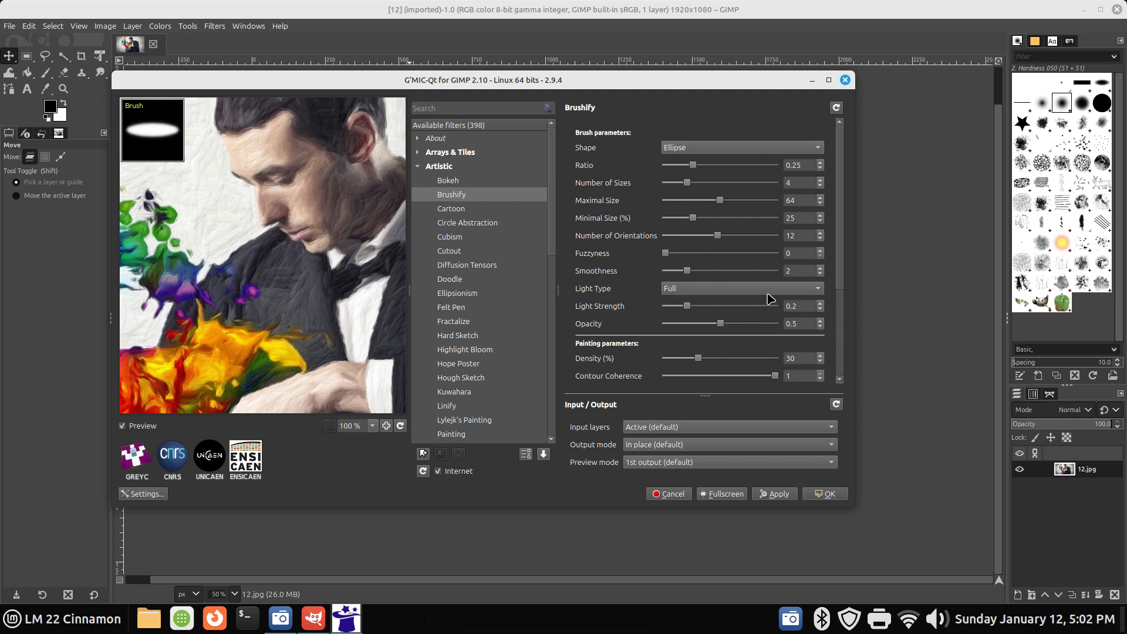
click(778, 494)
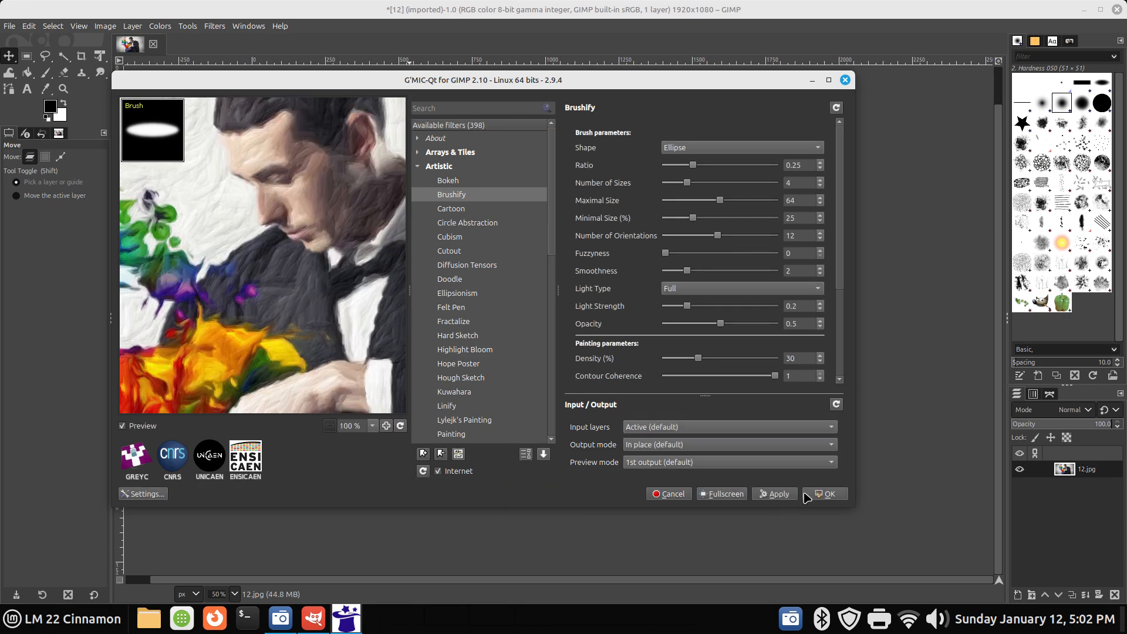
click(822, 493)
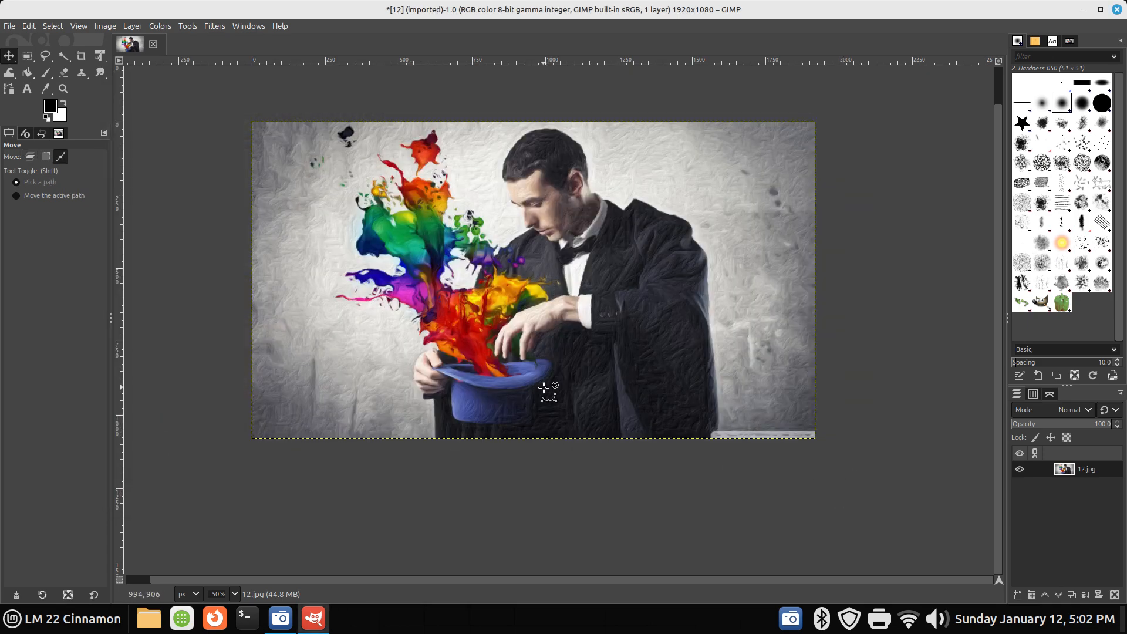
Step: Inspect the brush texture around the hat at 150% zoom, return to 50%, and undo the Brushify filter
scroll(546, 390, up, 3)
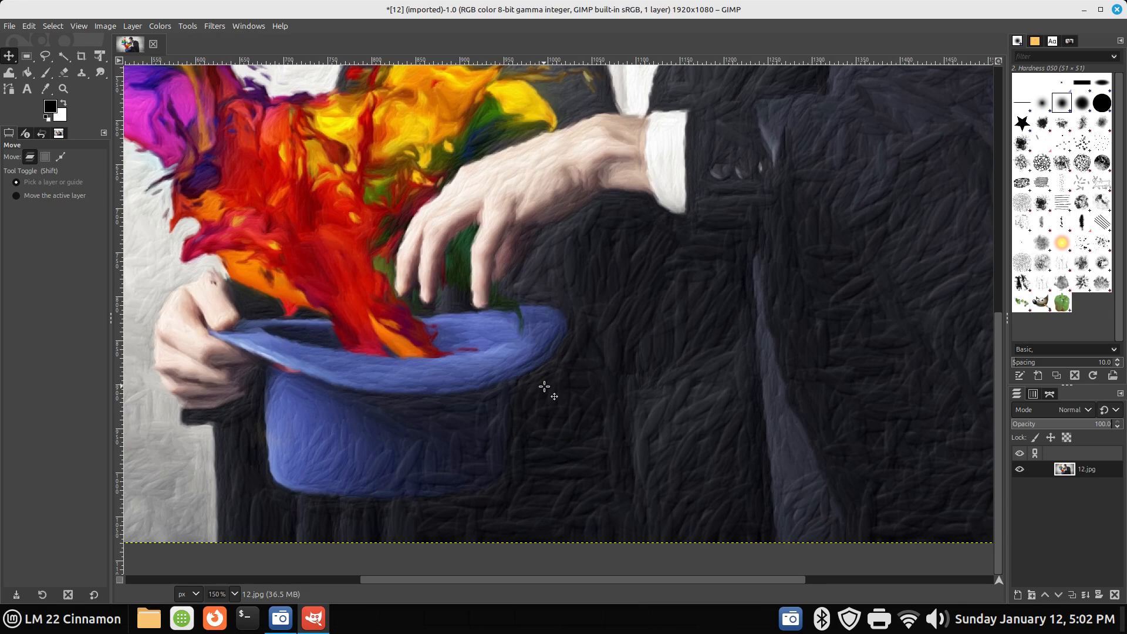
scroll(545, 387, down, 3)
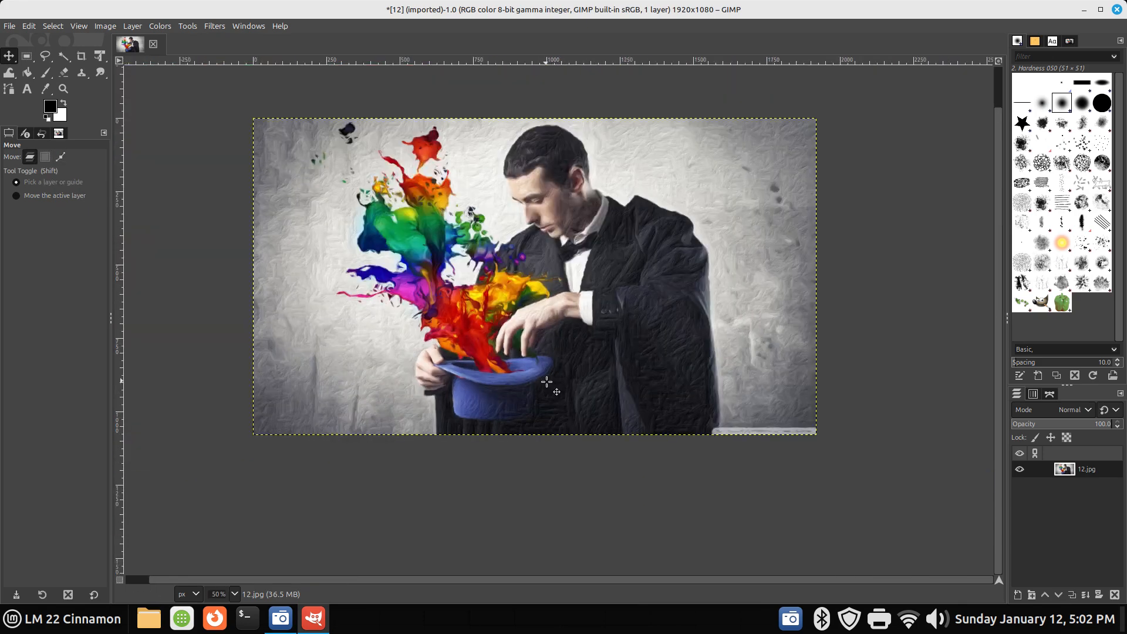
key(ctrl)
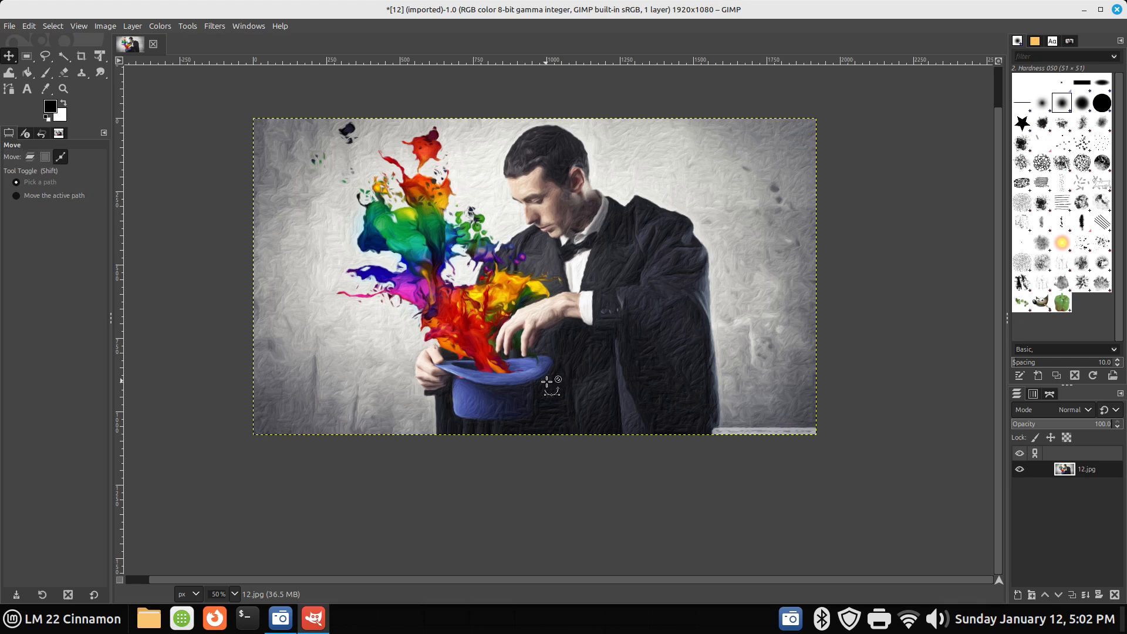
key(ctrl+z)
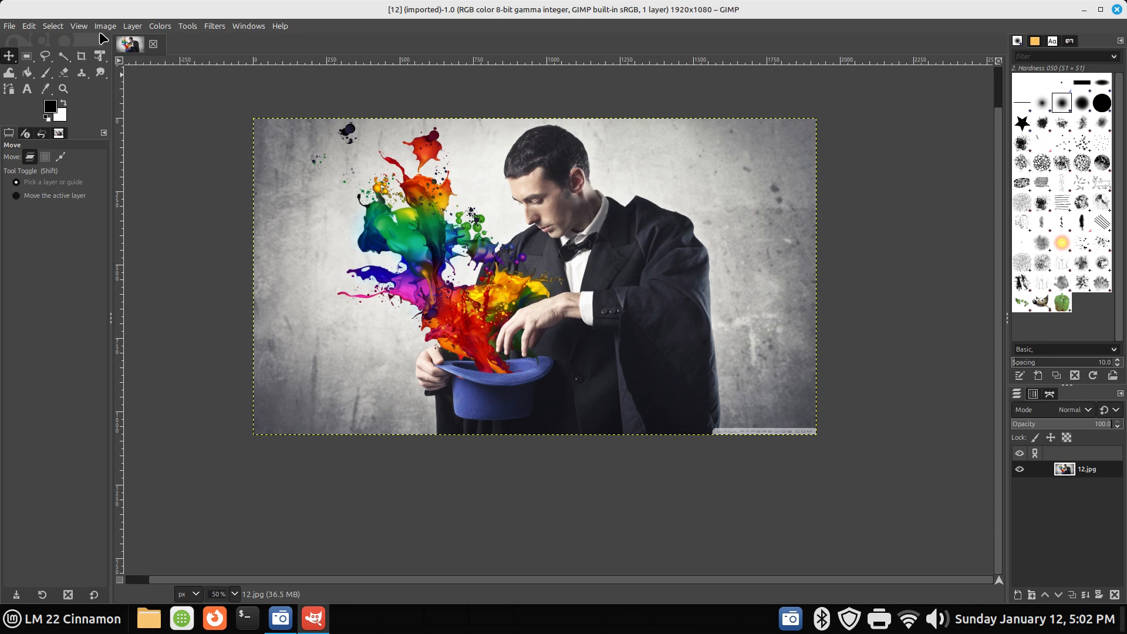
Step: Reapply the Brushify filter through G'MIC-Qt with its default settings, close the plug-in, and inspect the result
click(188, 26)
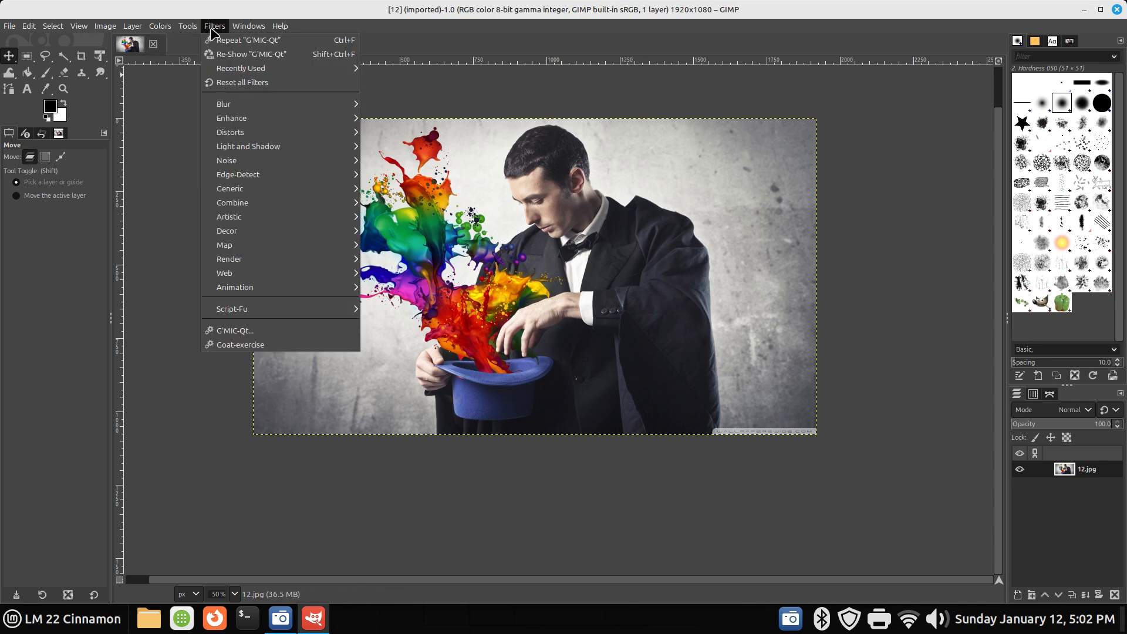
click(263, 329)
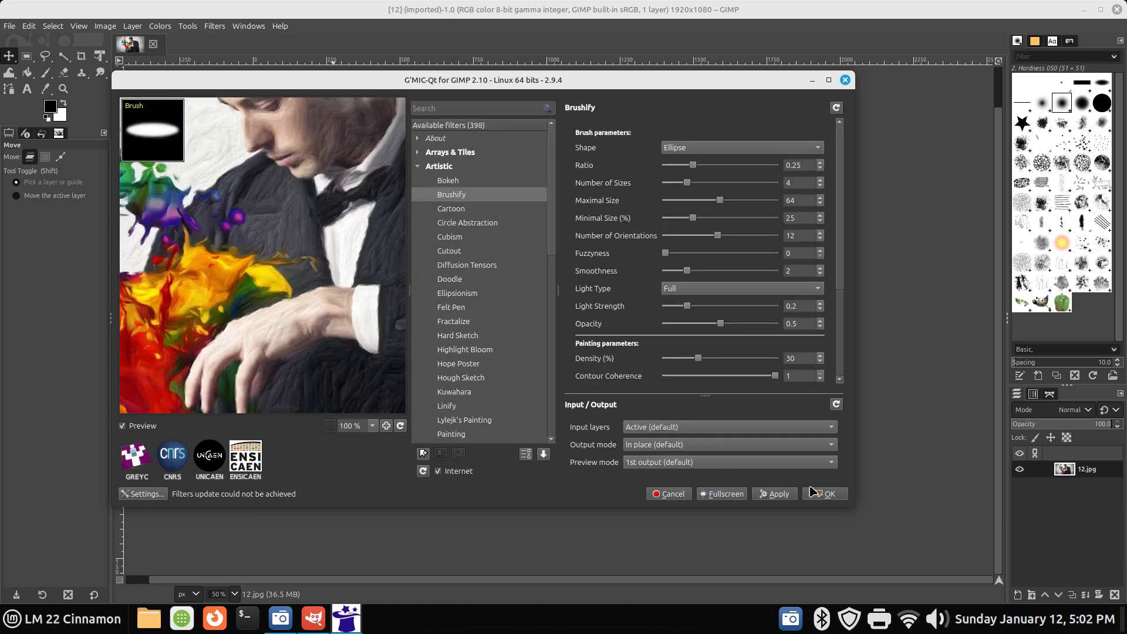
click(776, 497)
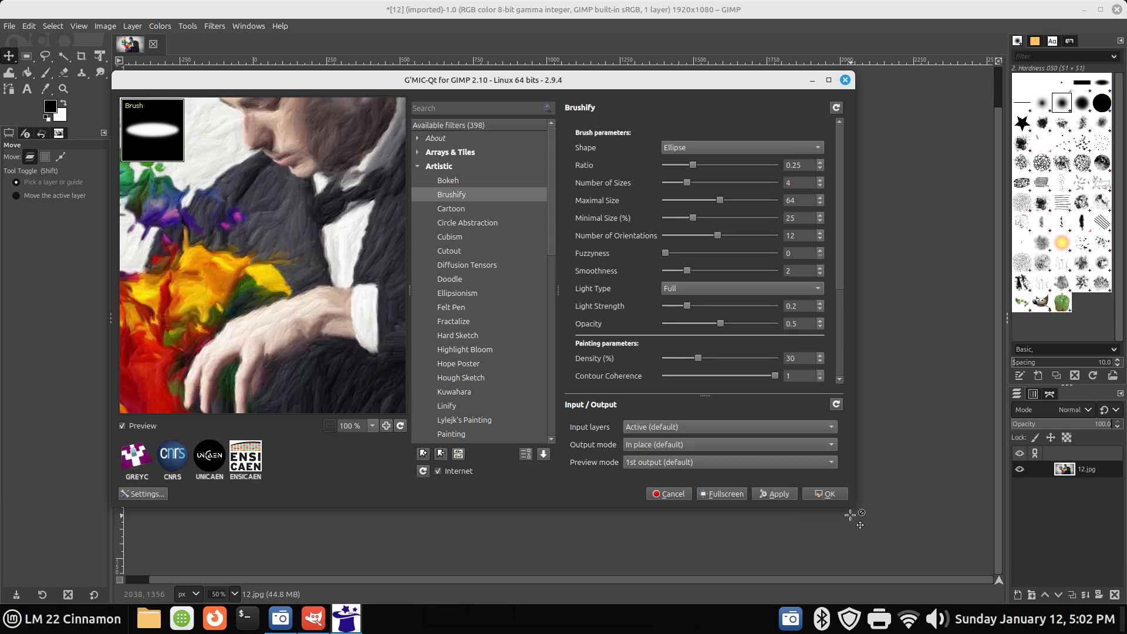
click(825, 493)
scroll(588, 385, up, 4)
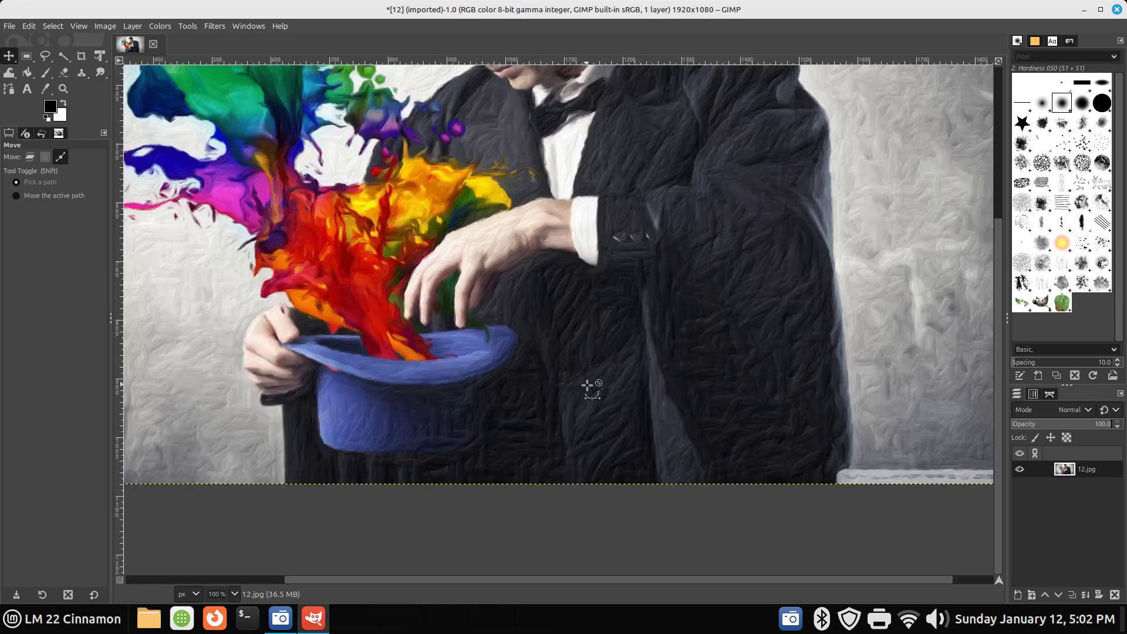
scroll(587, 384, down, 4)
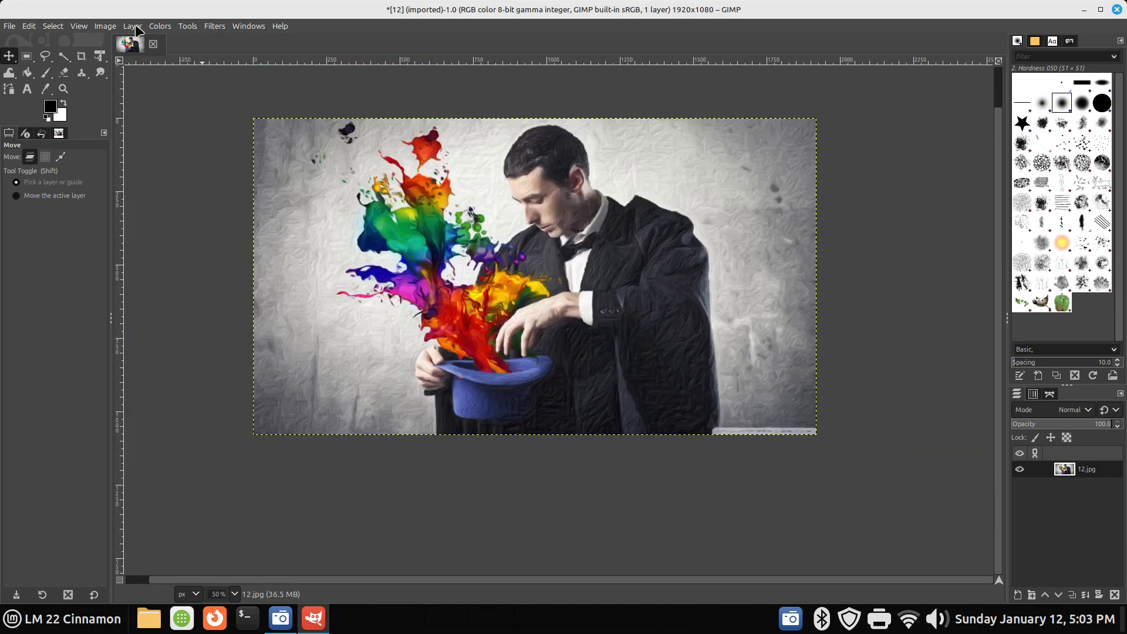
click(10, 27)
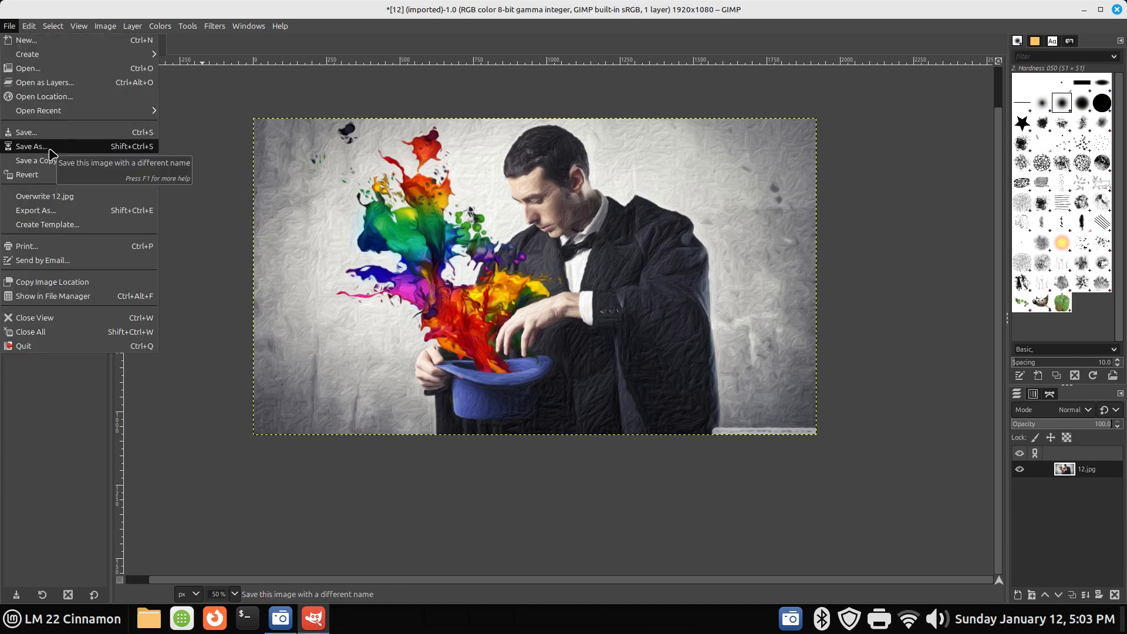
click(30, 133)
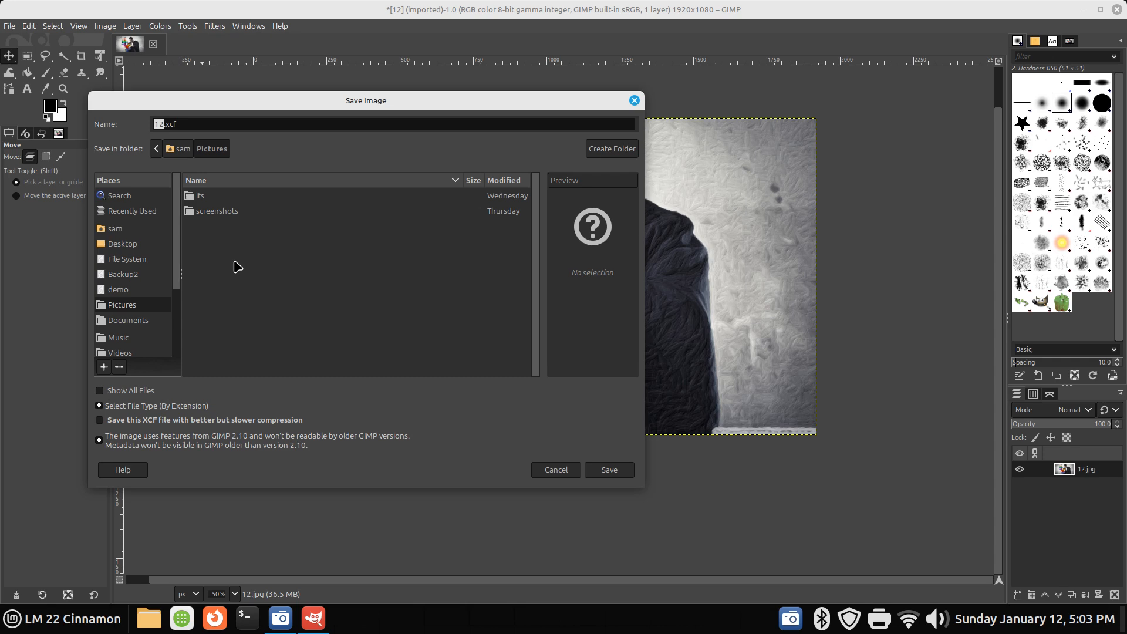
click(562, 471)
Step: Start exporting the image as 12.jpg into the Desktop folder
click(10, 26)
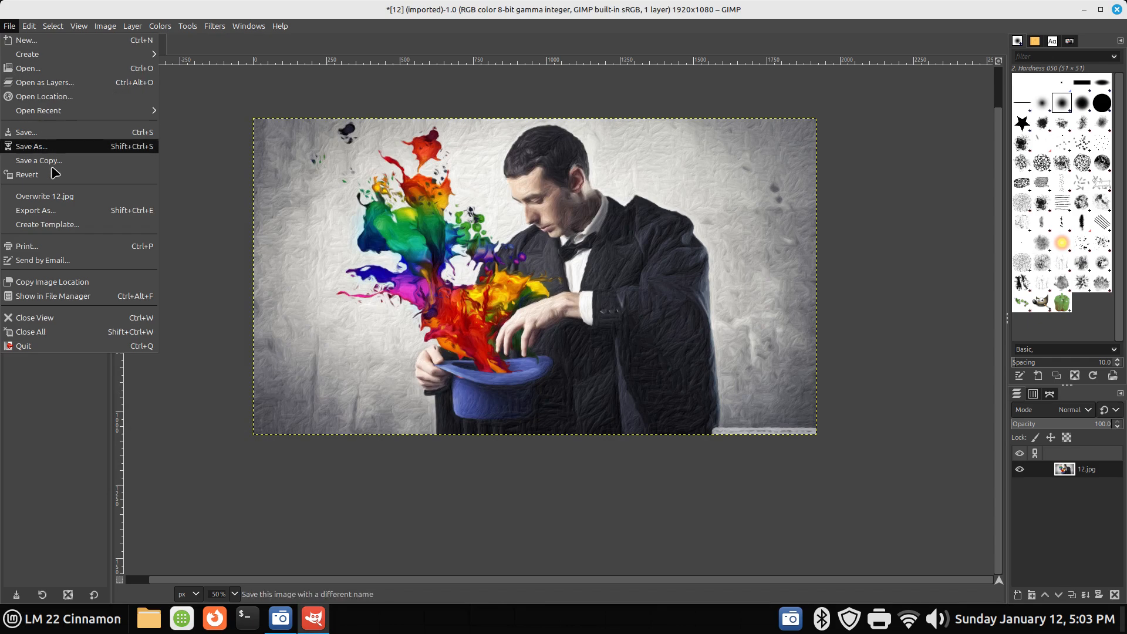
click(63, 211)
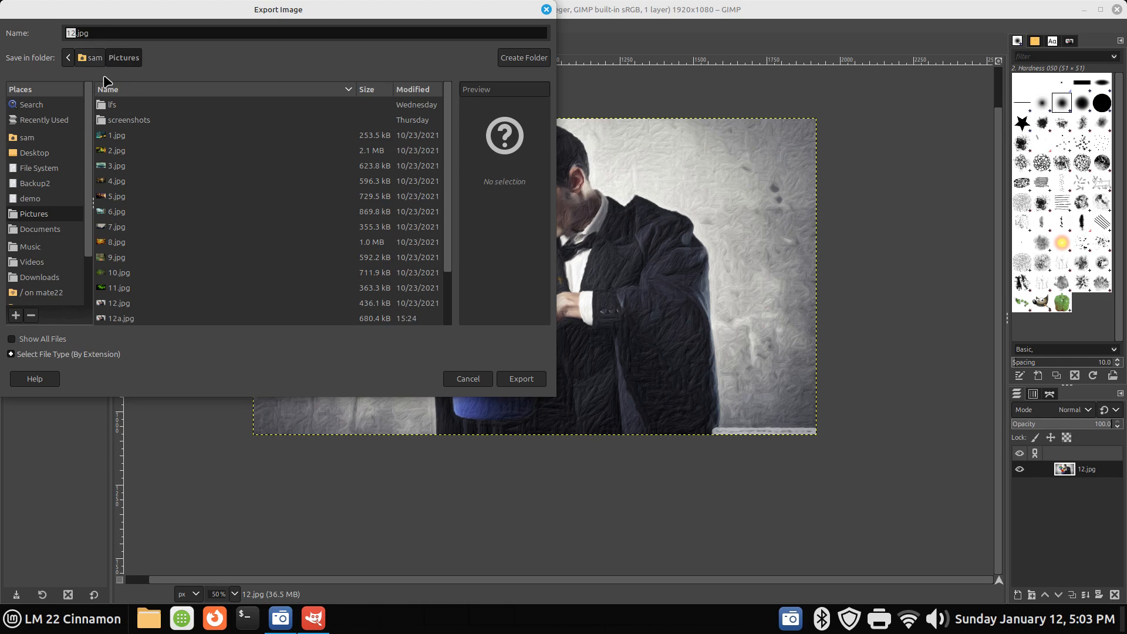
click(39, 153)
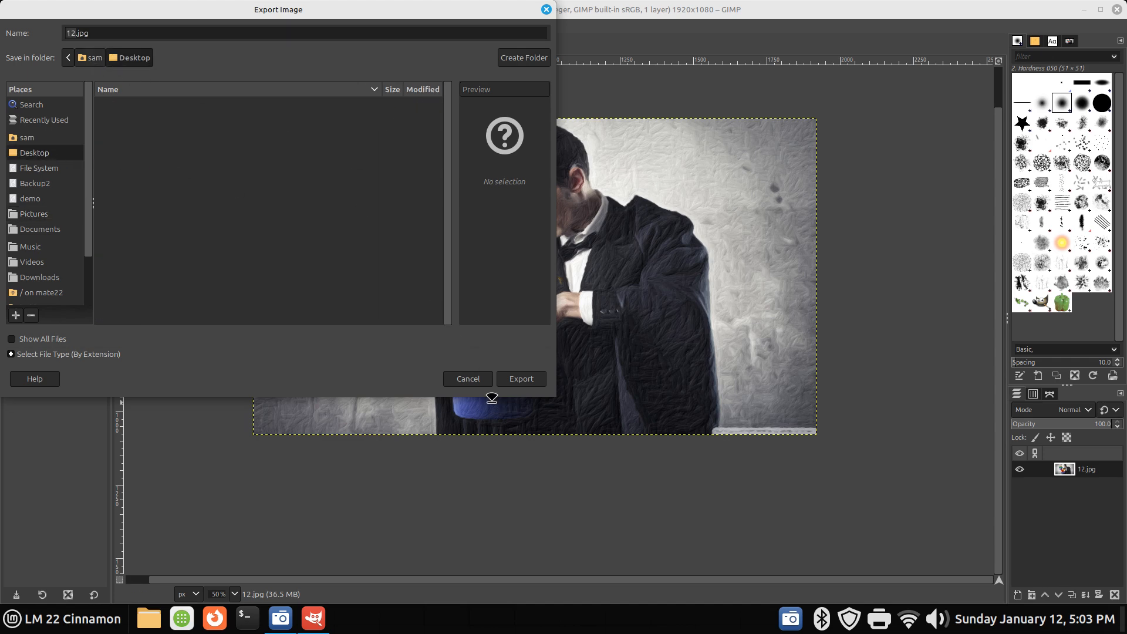
click(521, 381)
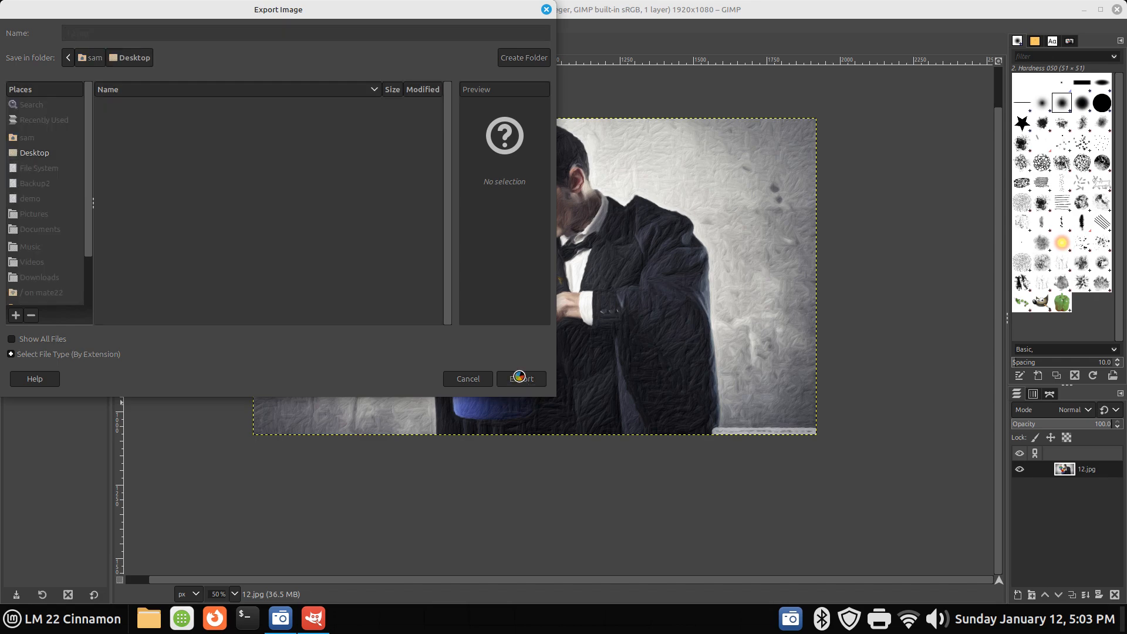
Step: Raise the JPEG quality to 100, lower it slightly again, and complete the export
drag(247, 47, 264, 168)
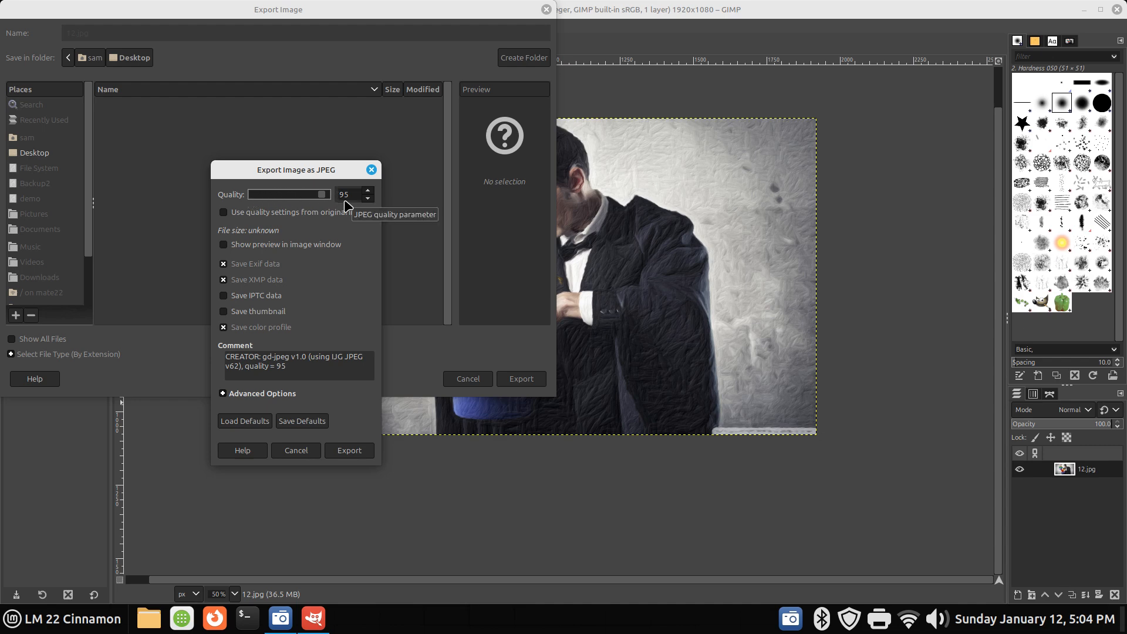
drag(325, 200, 338, 200)
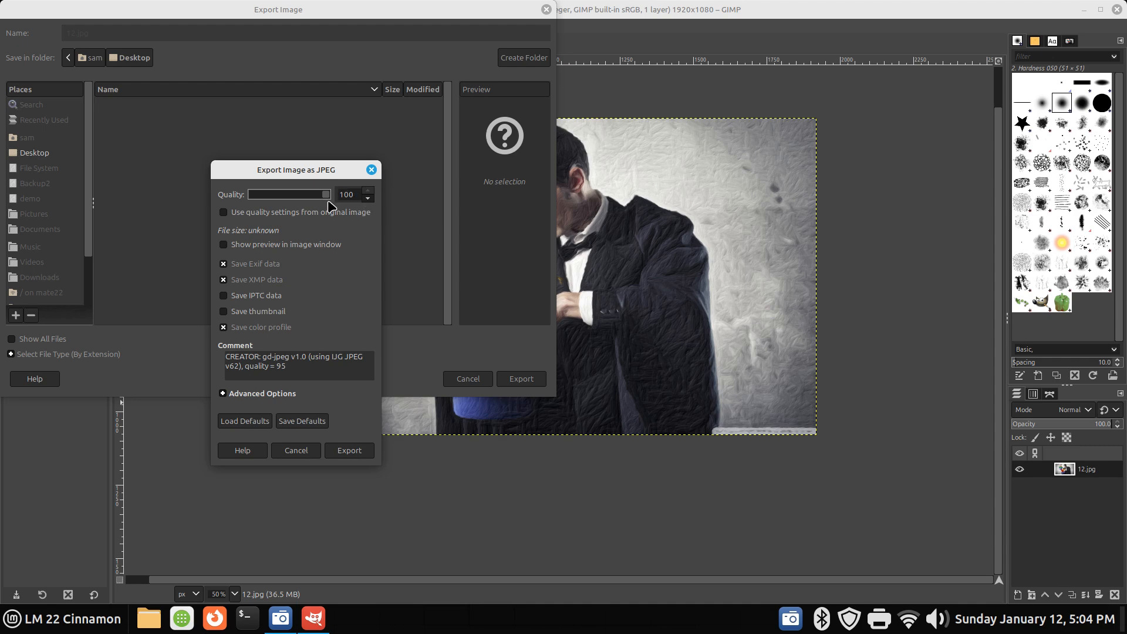
drag(327, 199, 319, 196)
click(349, 451)
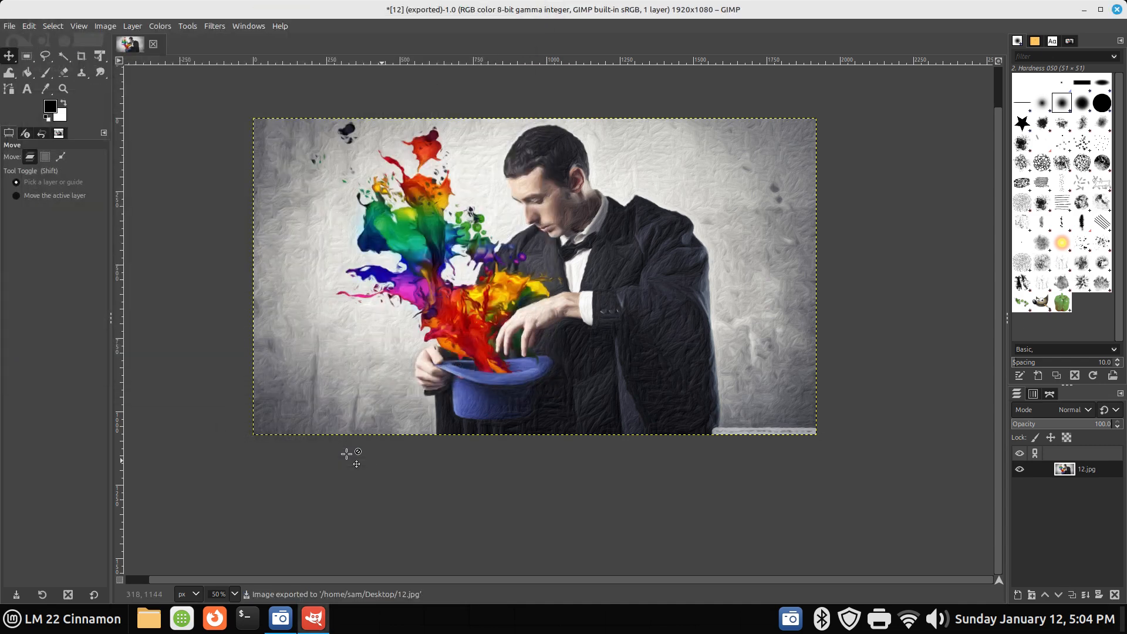
Step: Minimize GIMP, preview the exported 12.jpg on the desktop, and enlarge the preview to full screen
click(1086, 10)
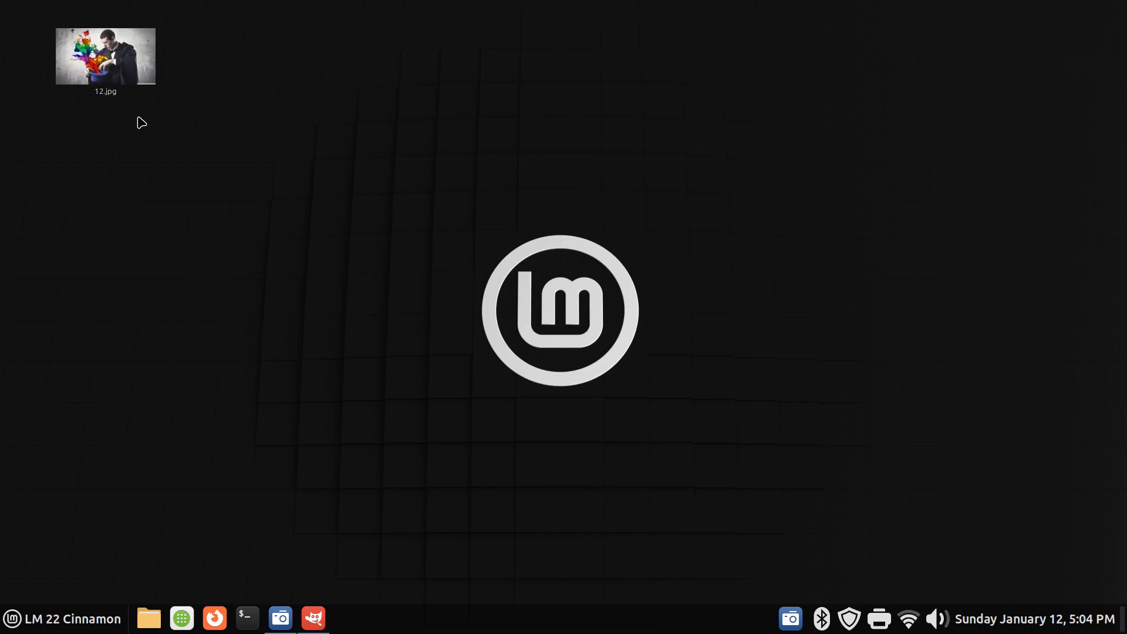
click(110, 48)
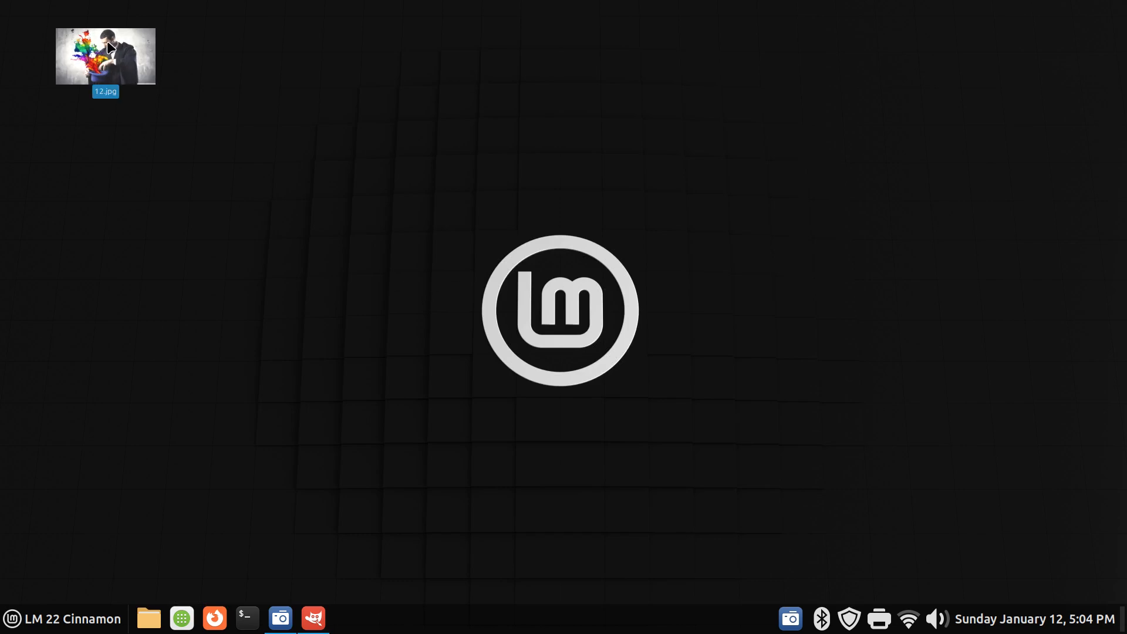
key(space)
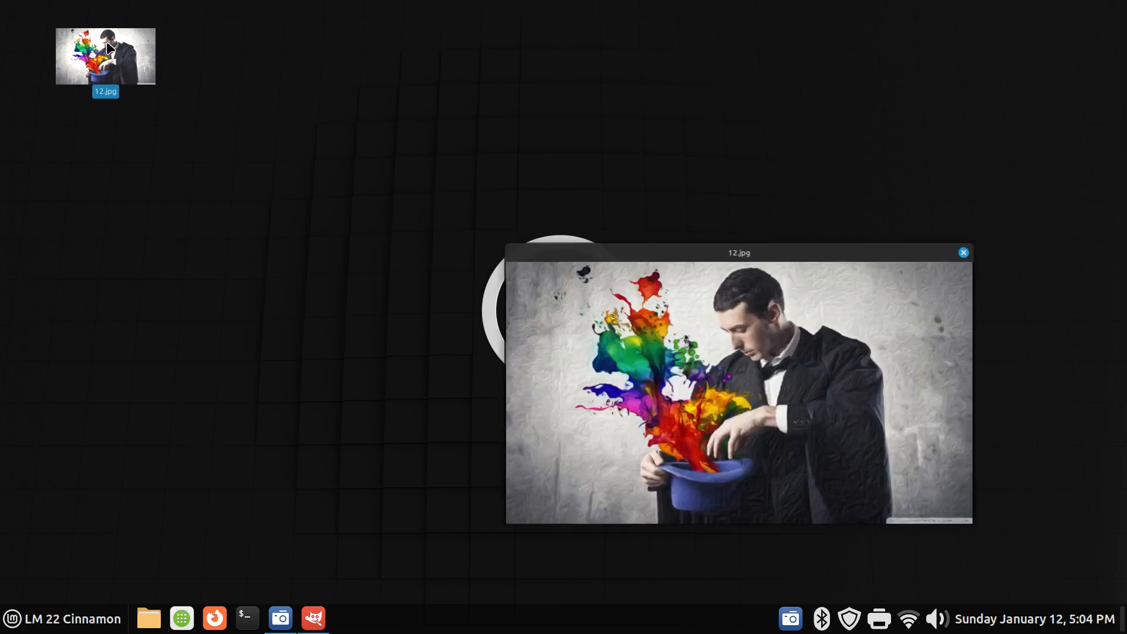
drag(744, 253, 410, 131)
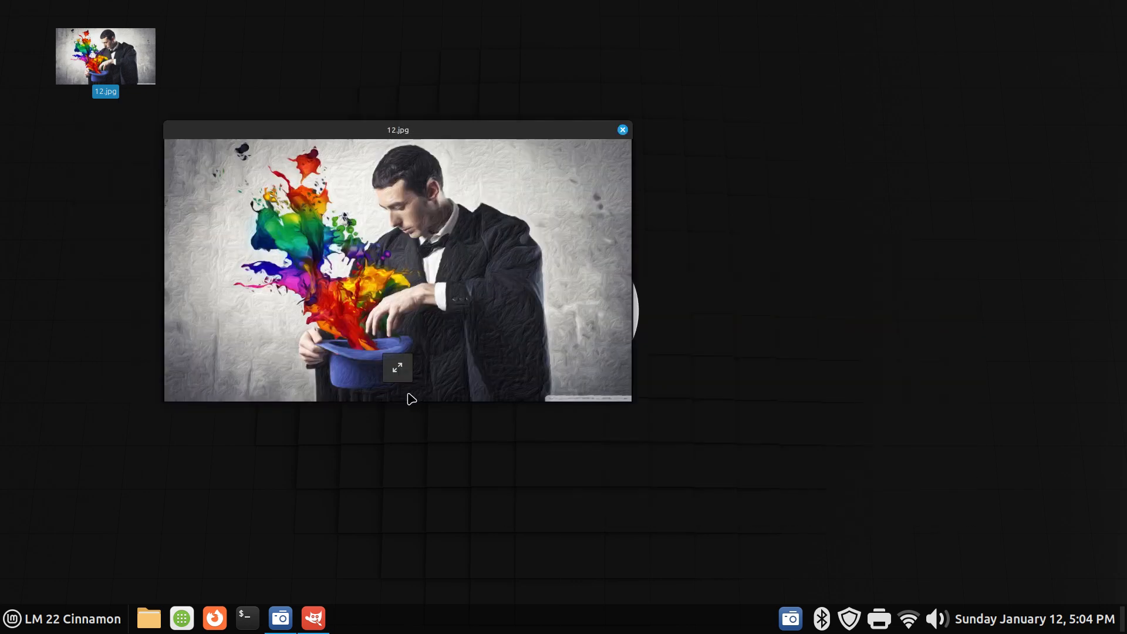
click(399, 368)
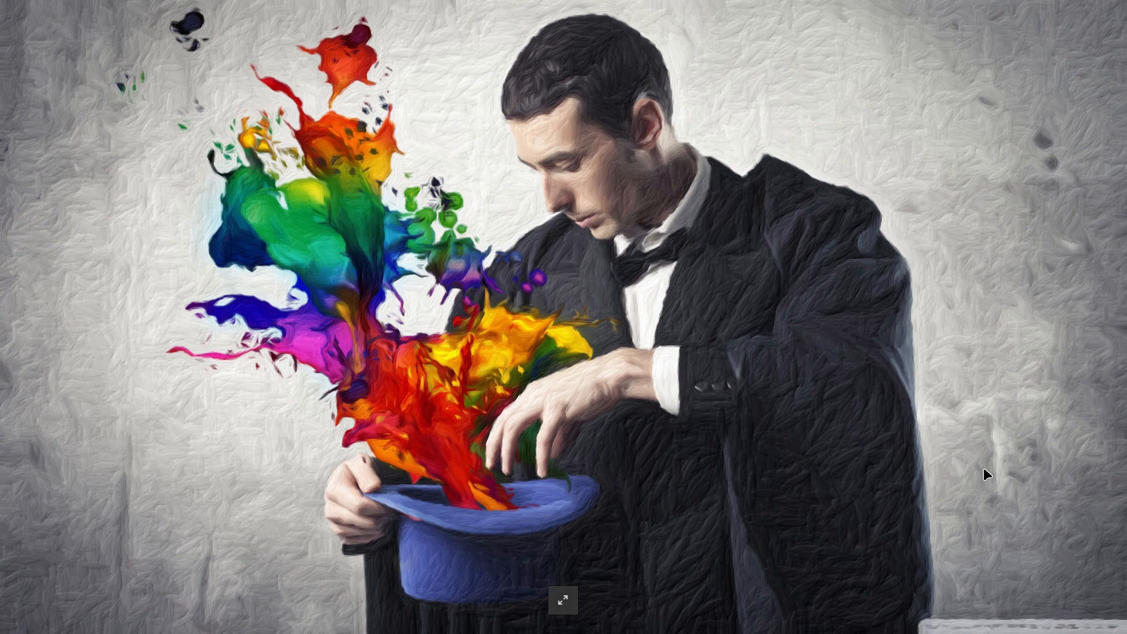
Step: Open 12.jpg from the desktop in the image viewer and check the viewer's About information
key(Escape)
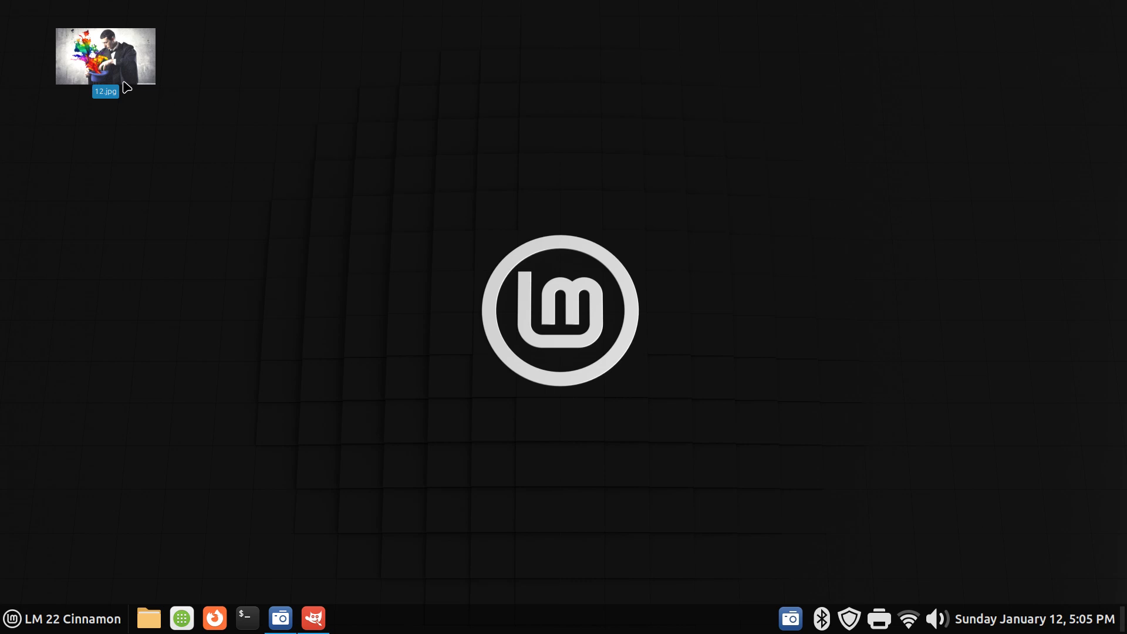
double_click(112, 57)
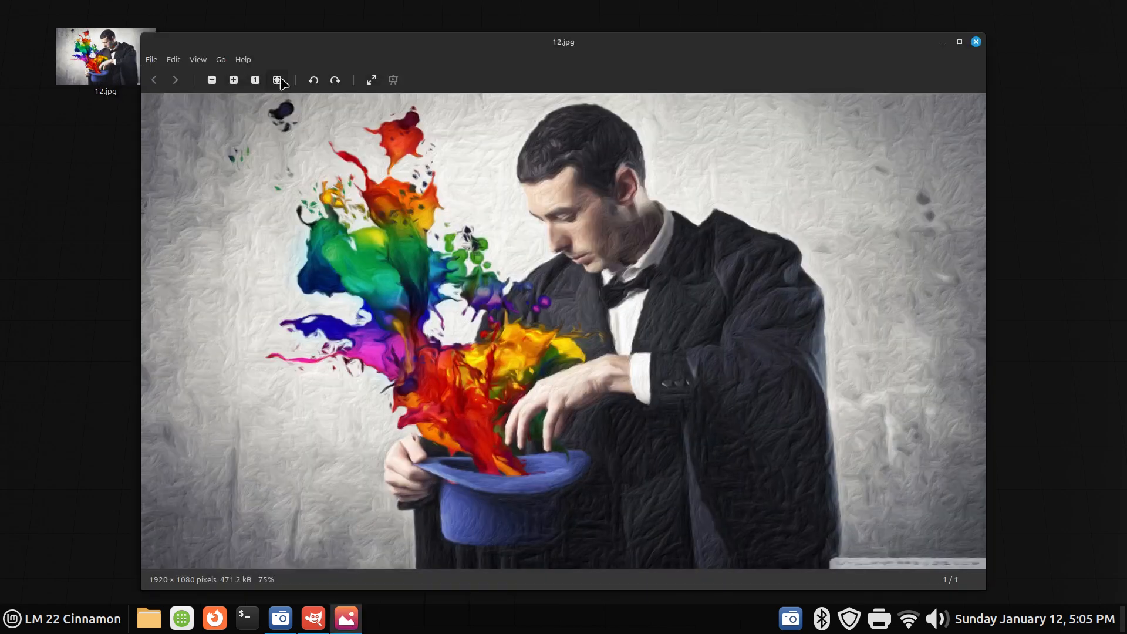
click(244, 60)
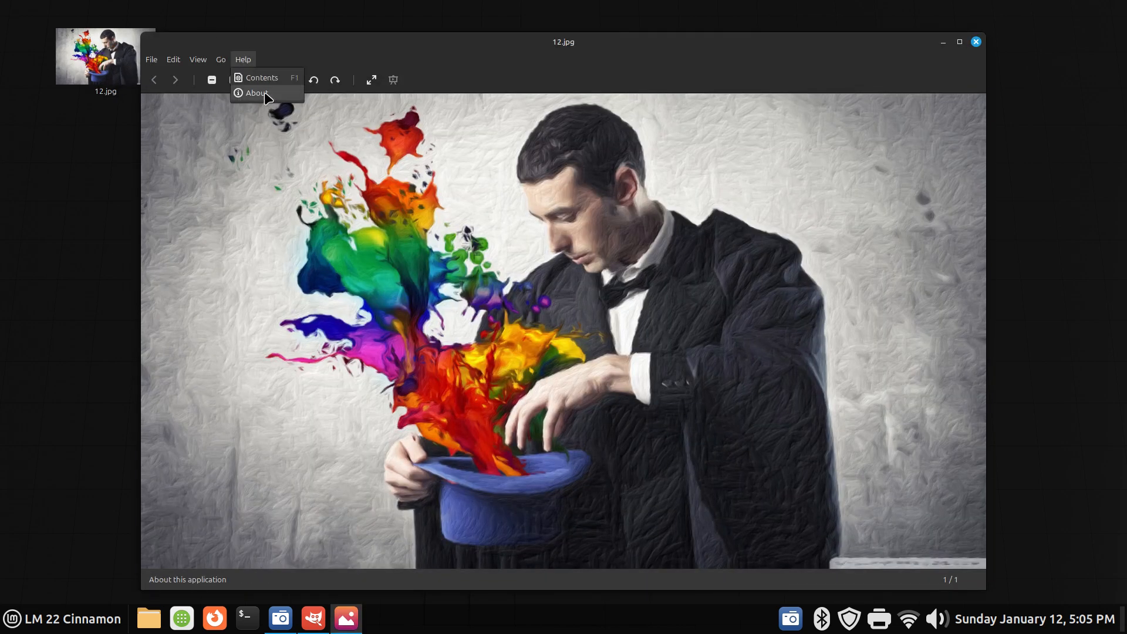
click(264, 93)
click(663, 421)
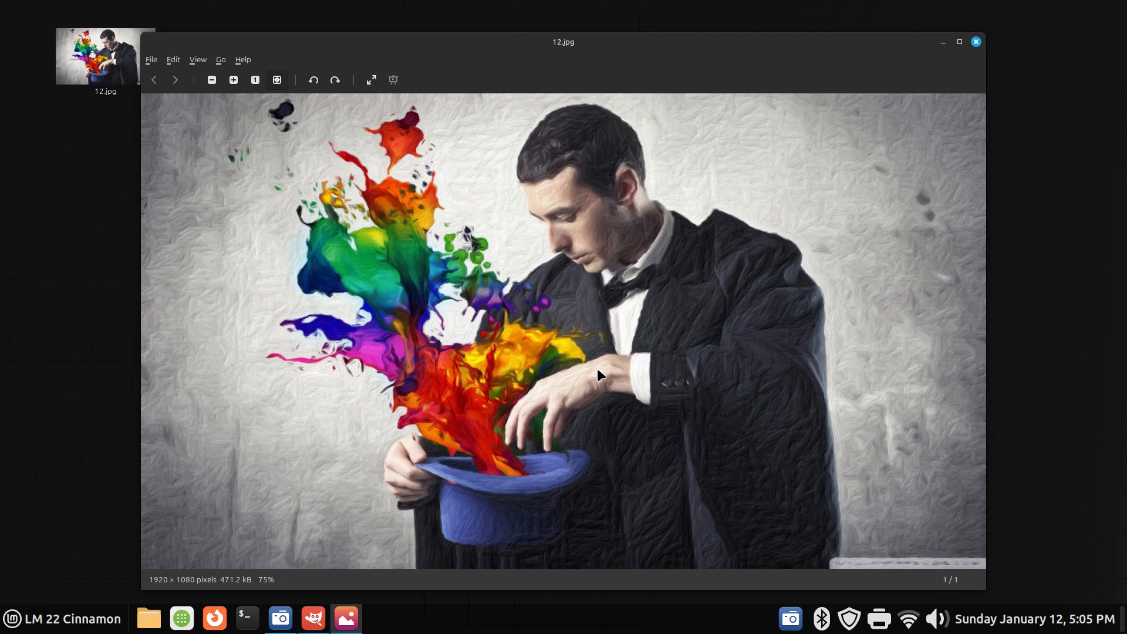
Step: Zoom in and out on the exported 12.jpg to inspect its painted texture, and close the viewer
scroll(602, 372, up, 4)
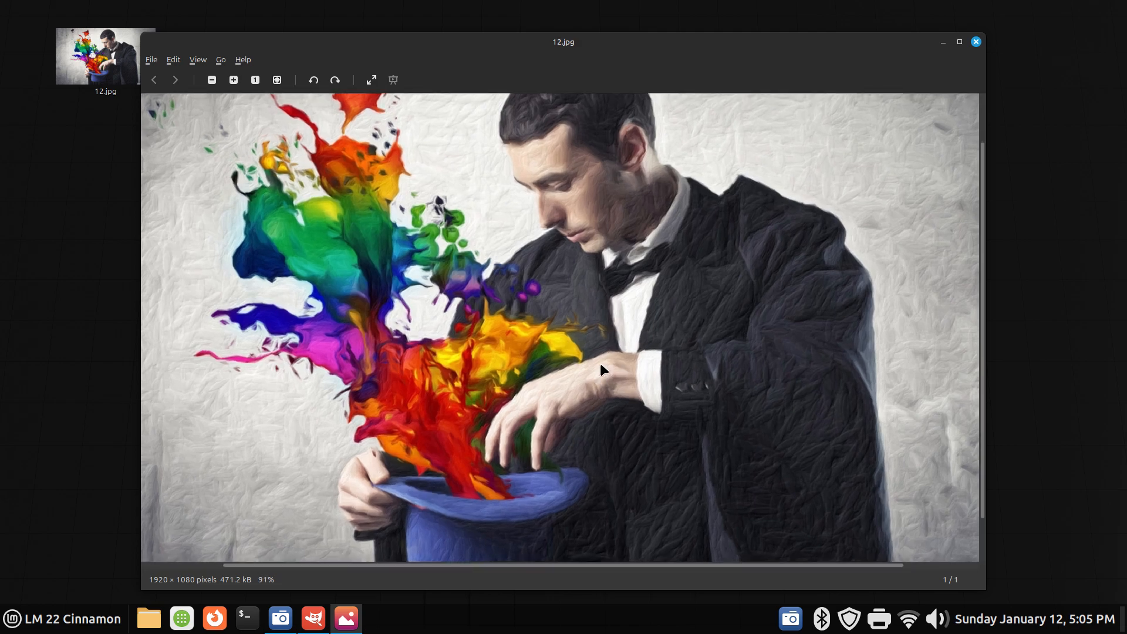
scroll(600, 363, up, 3)
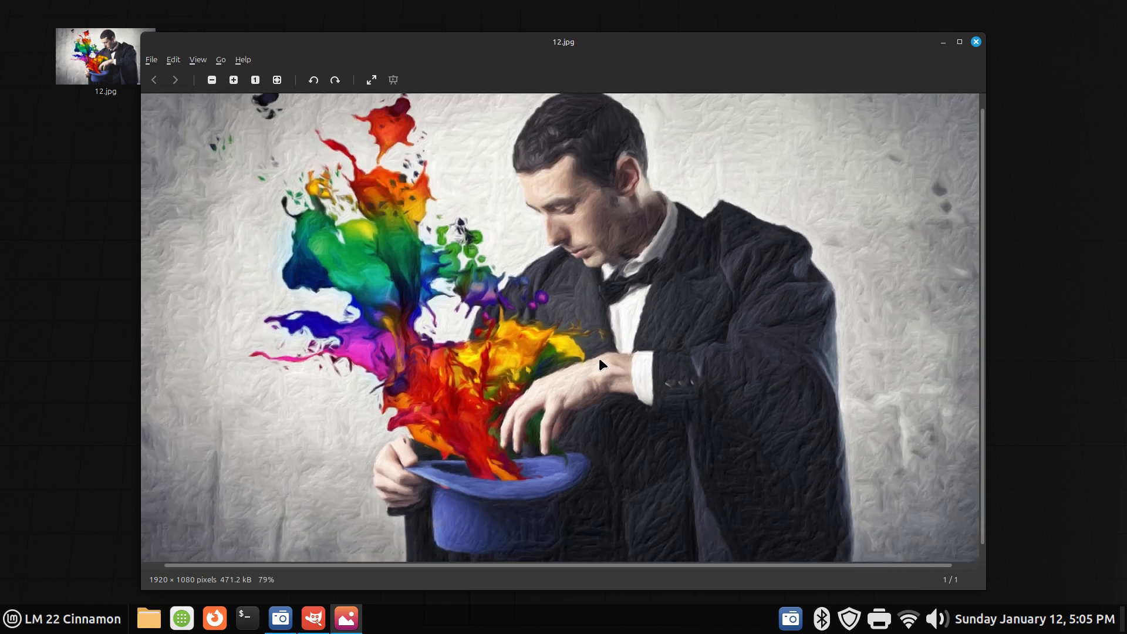
scroll(600, 363, down, 4)
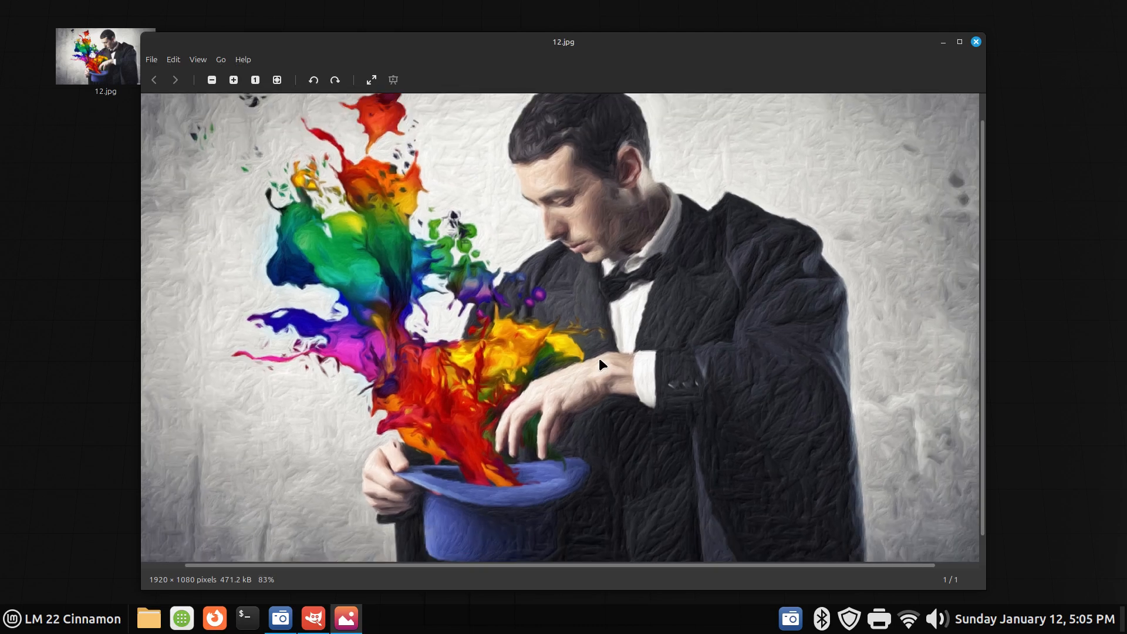
key(ctrl+w)
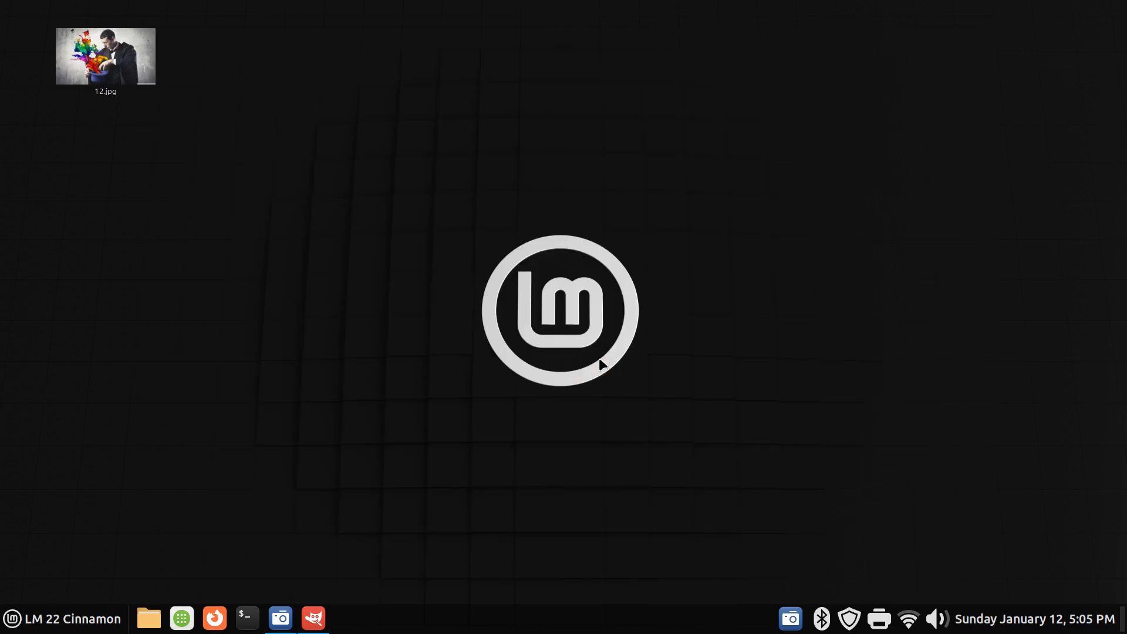
Step: Switch back to GIMP and undo the Brushify filter on the image
click(314, 618)
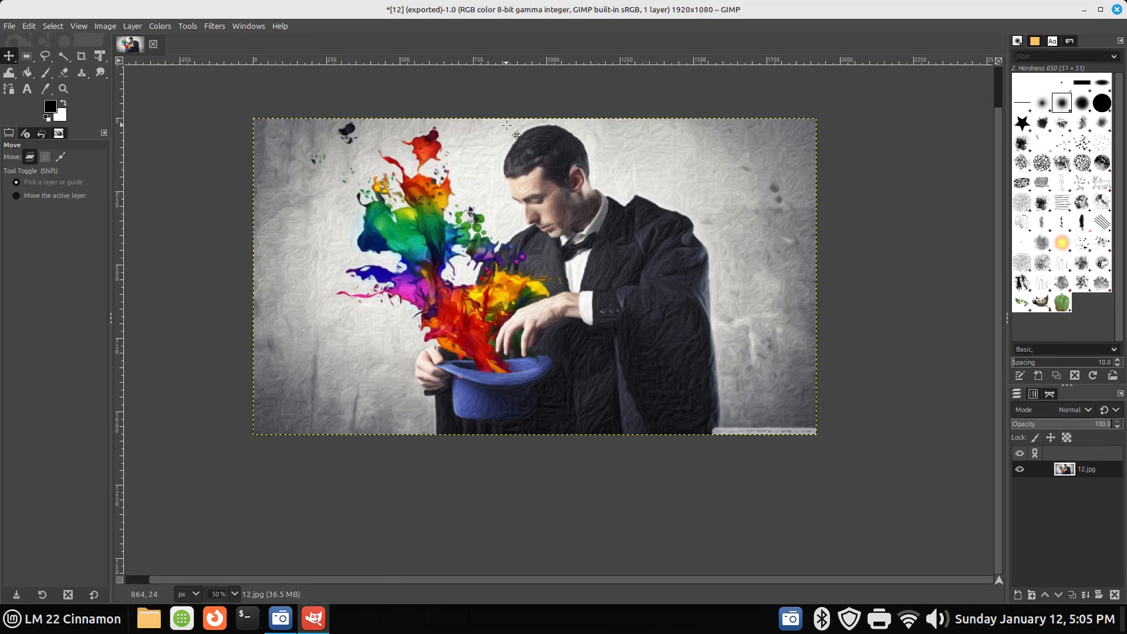
key(ctrl)
key(ctrl+z)
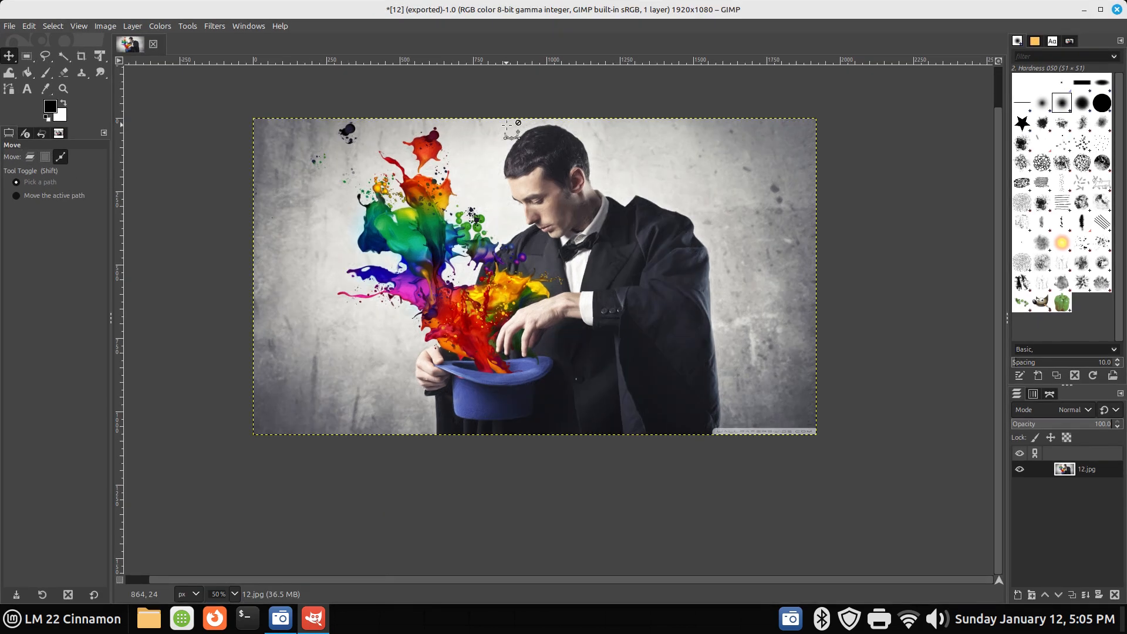
Step: Preview the Cartoon filter from the Artistic category in G'MIC-Qt, and close the plug-in without applying it
click(215, 26)
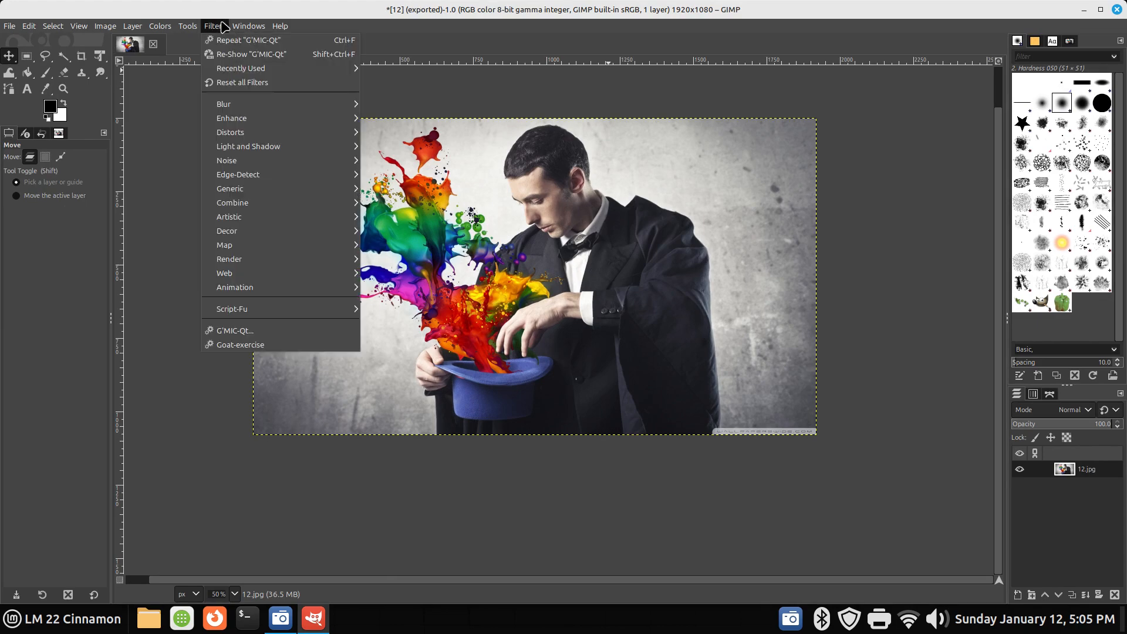
click(308, 330)
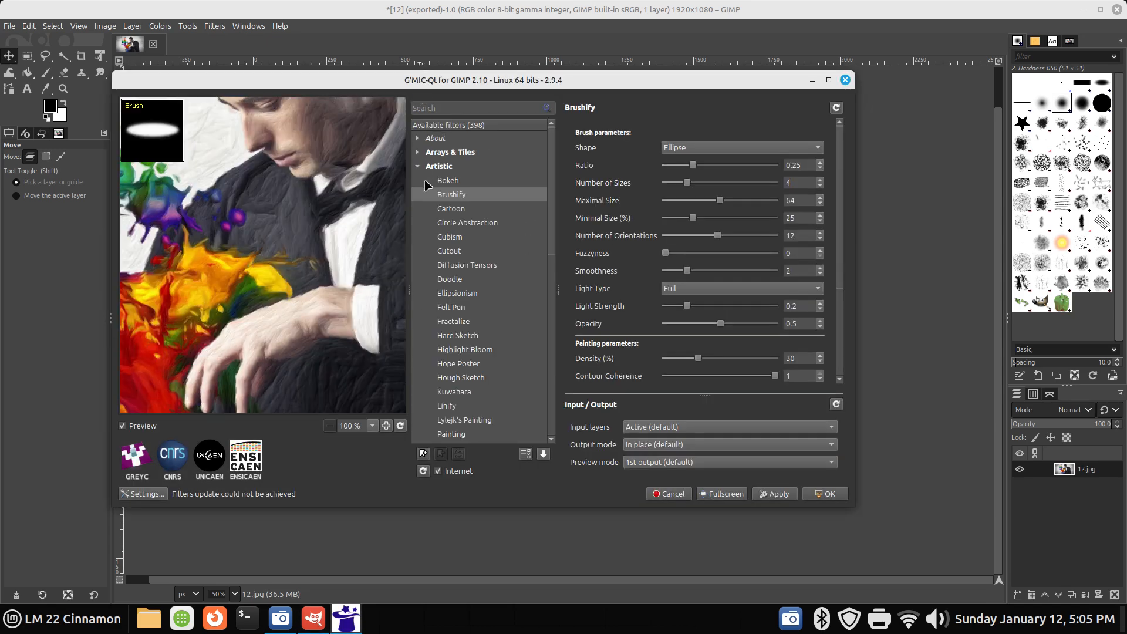
click(451, 210)
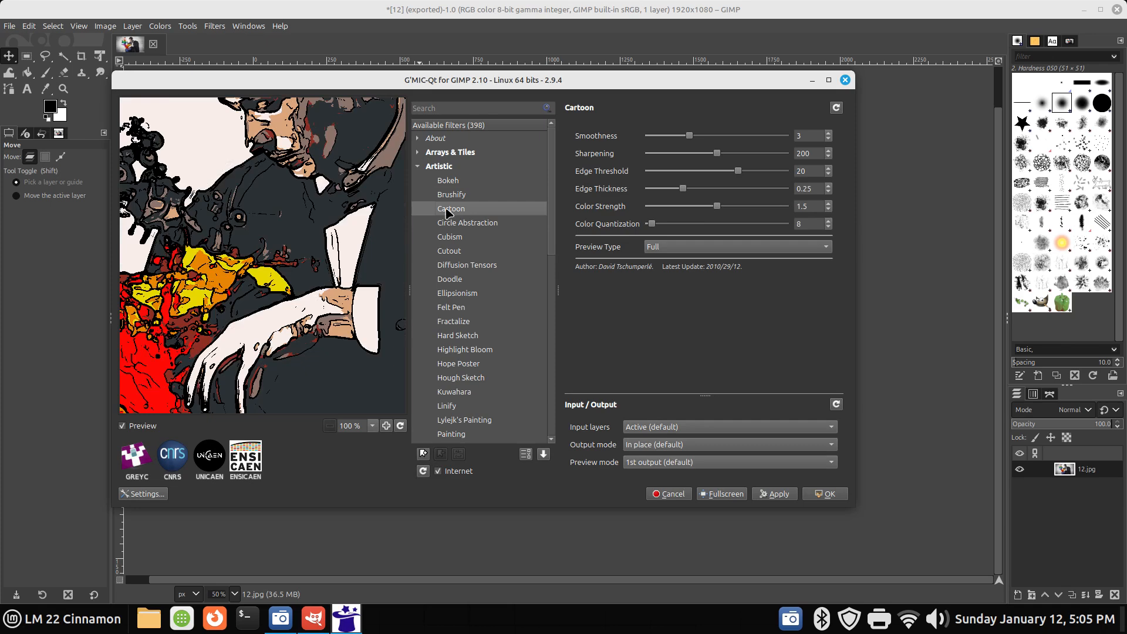
click(418, 168)
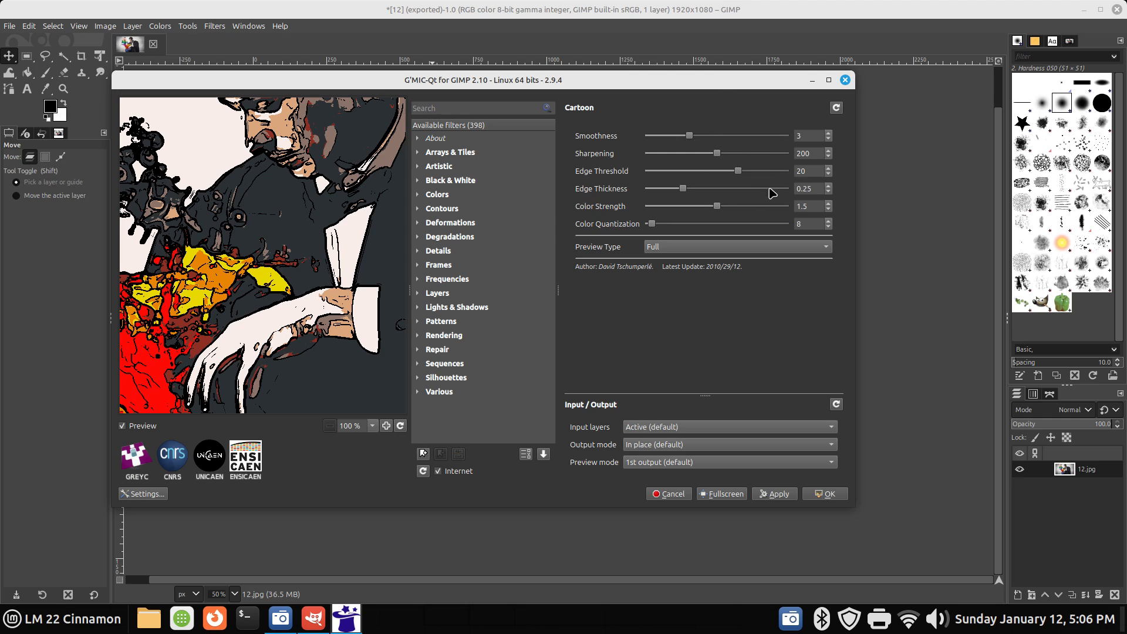
click(845, 80)
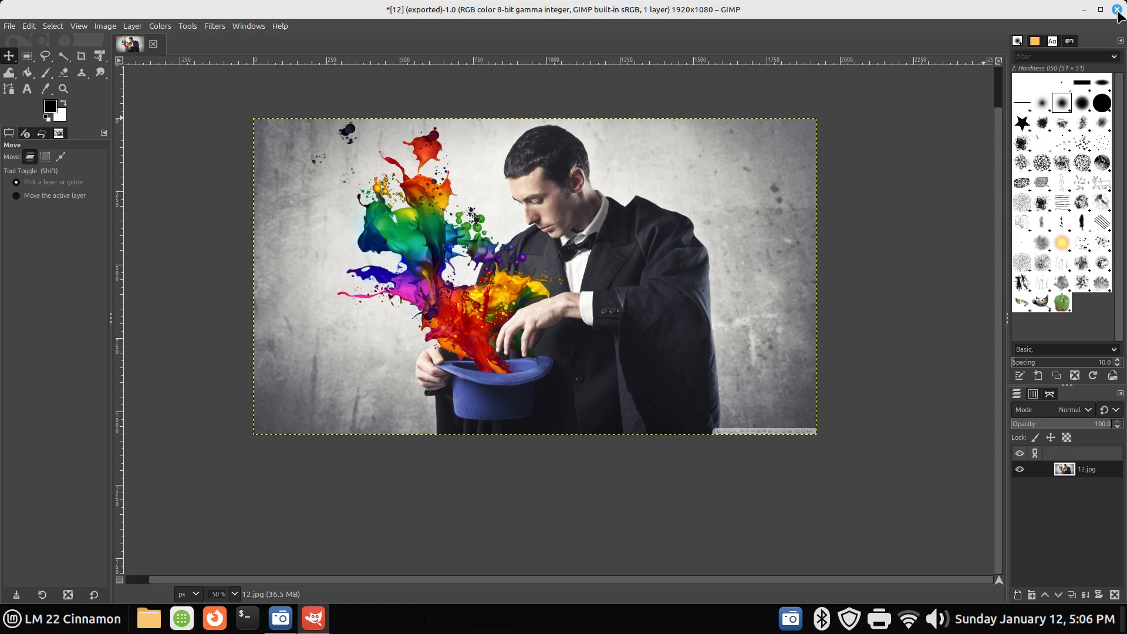
Step: Quit GIMP and discard the image's unsaved changes
click(1118, 9)
click(649, 390)
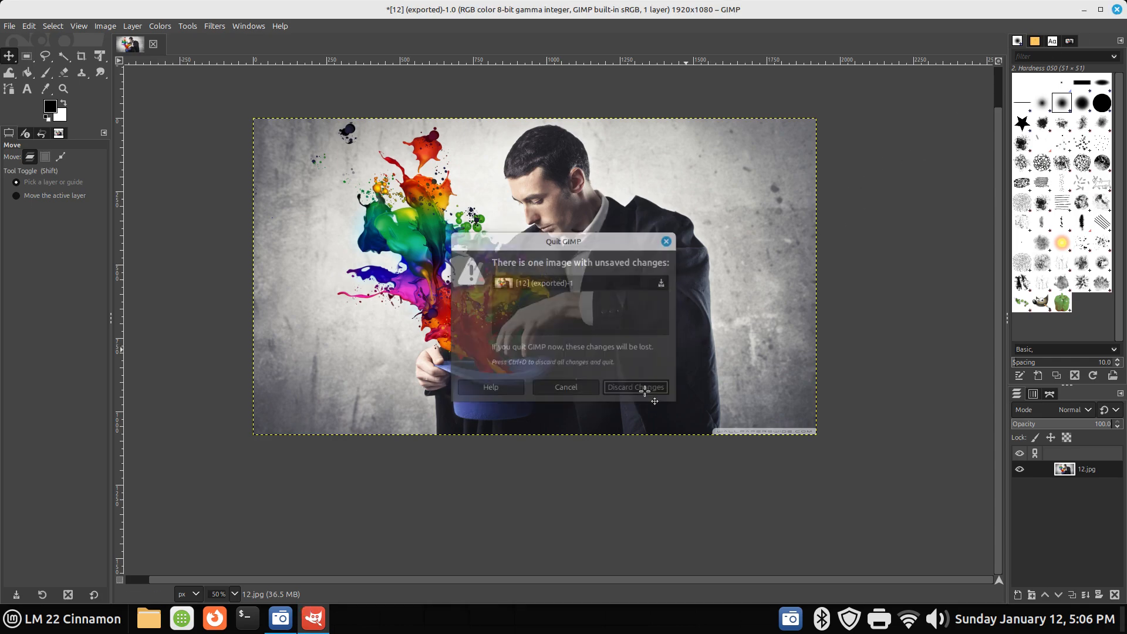